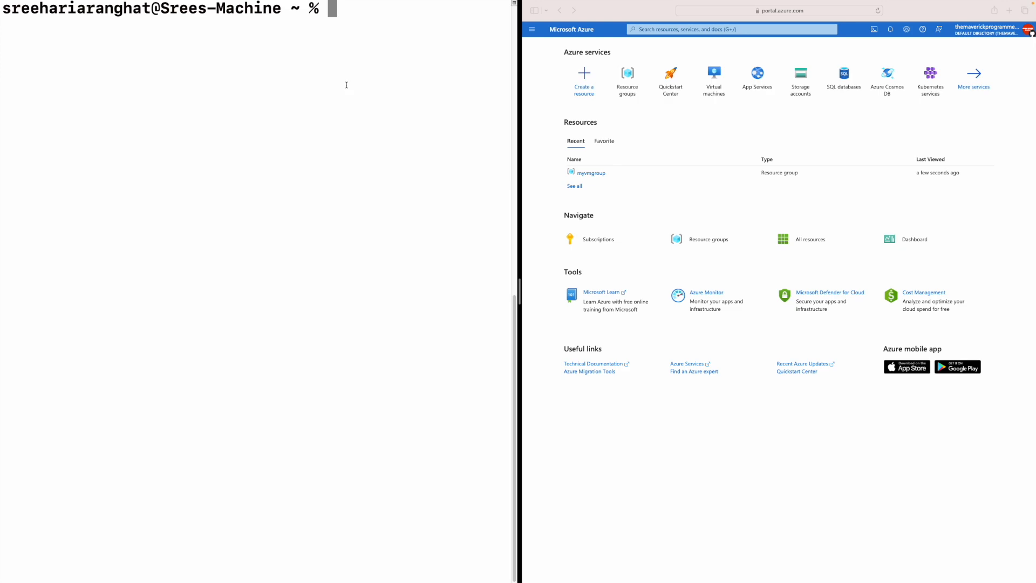
Run az group create for resource group demogroup in southindia and confirm provisioning succeeded.
{"action": "type", "text": "az group create "}
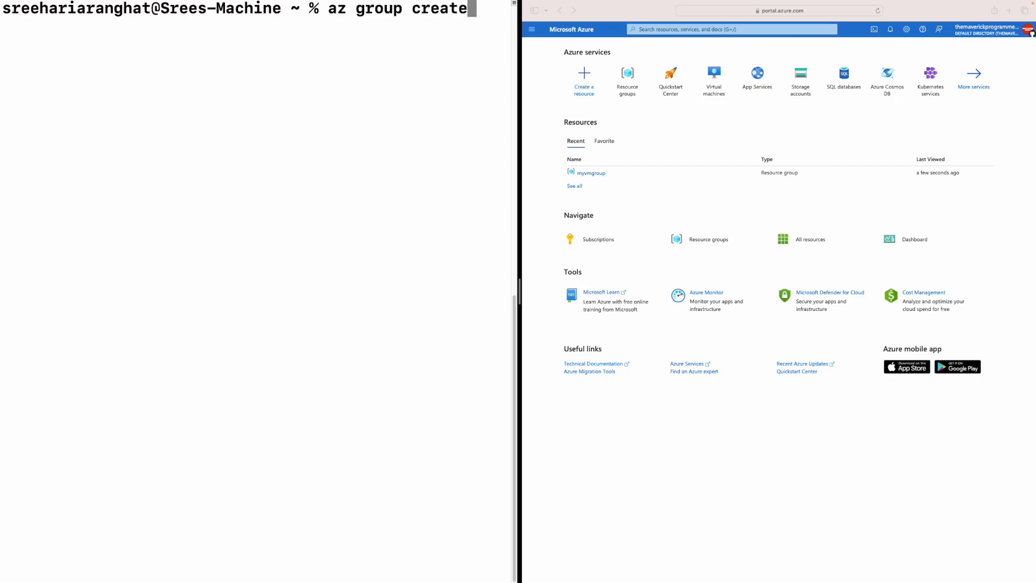
{"action": "type", "text": "--resourc"}
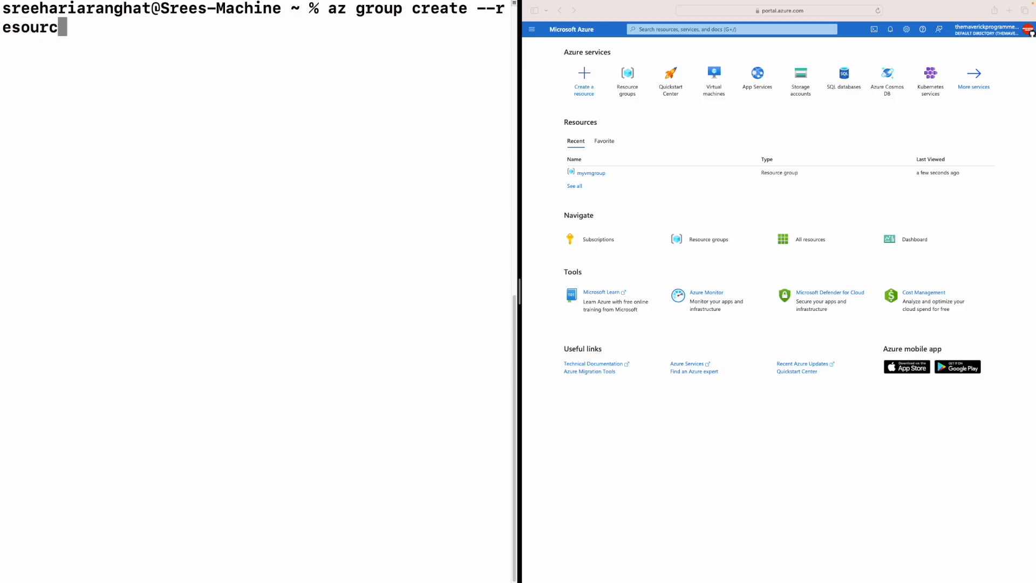
{"action": "type", "text": "e-groupo"}
{"action": "key", "text": "BackSpace"}
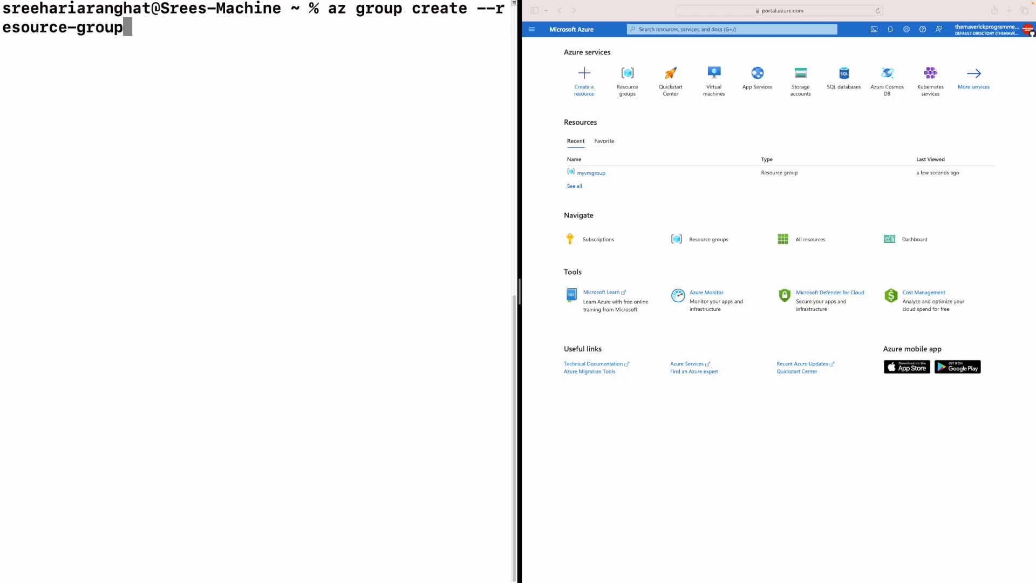
{"action": "type", "text": "demogroup"}
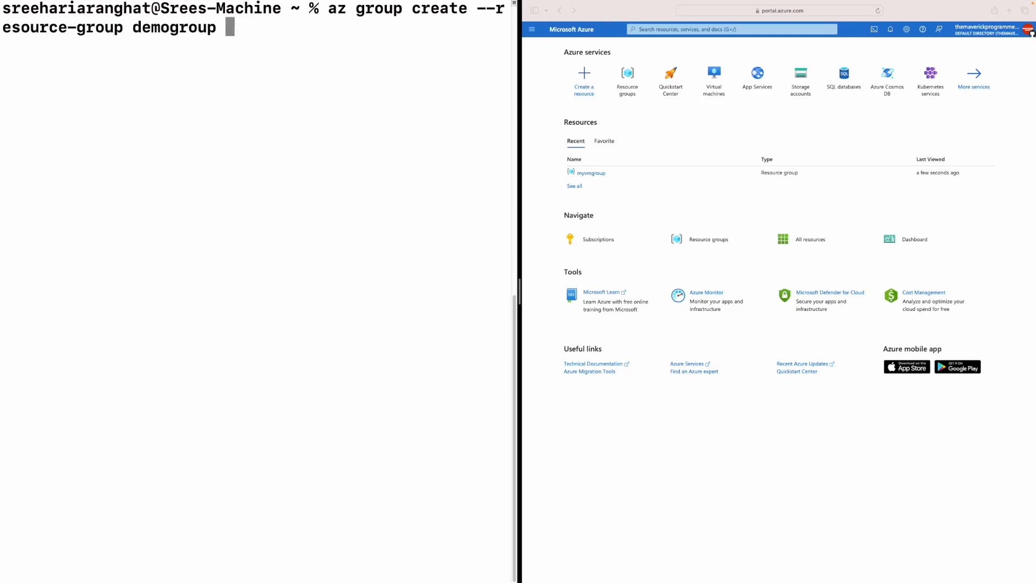
{"action": "type", "text": "--location "}
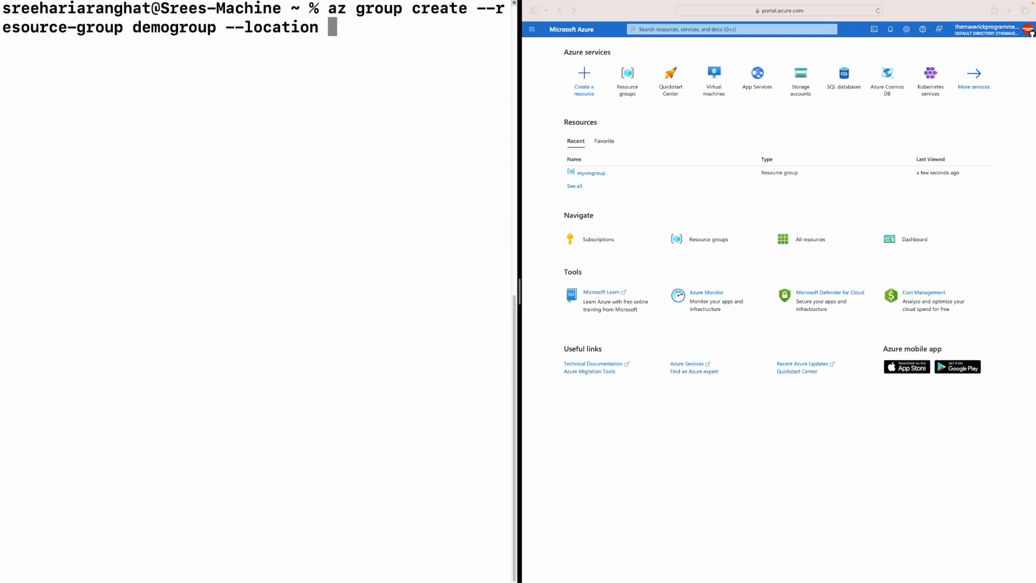
{"action": "type", "text": "southindia"}
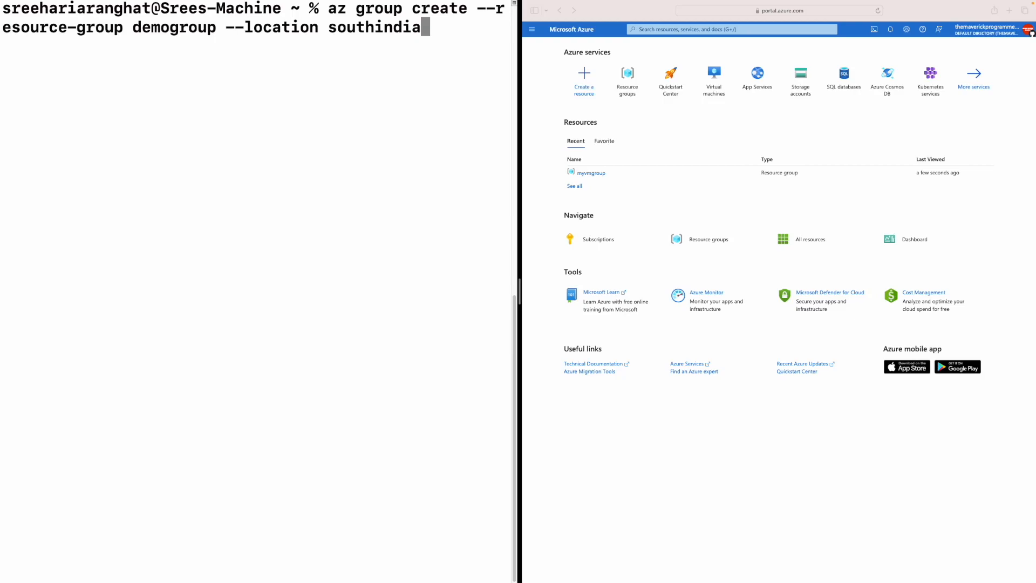
{"action": "key", "text": "Return"}
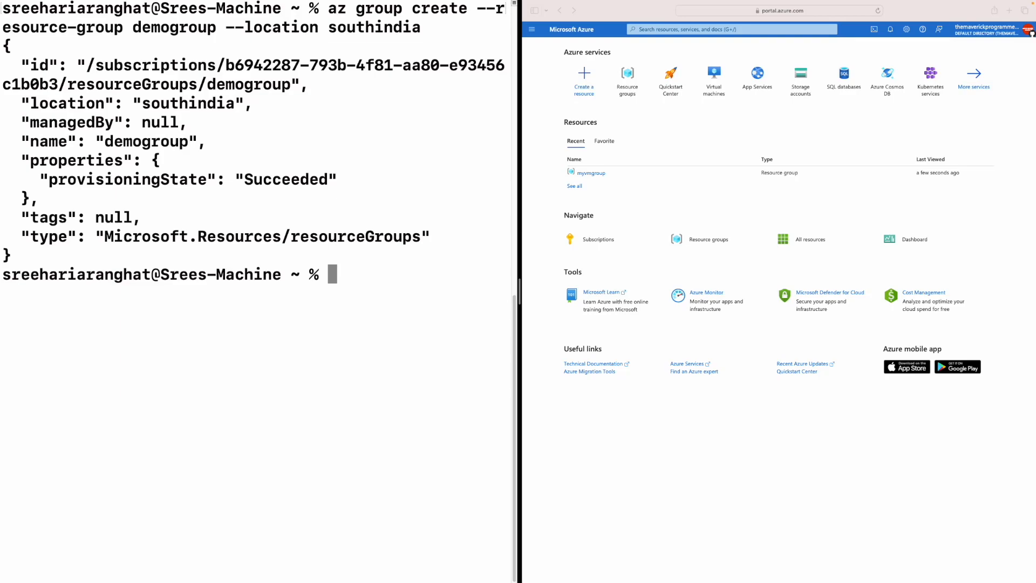
Type, without running, az vm create for mywebserver in demogroup with image Ubuntu2204.
{"action": "type", "text": "az vm create"}
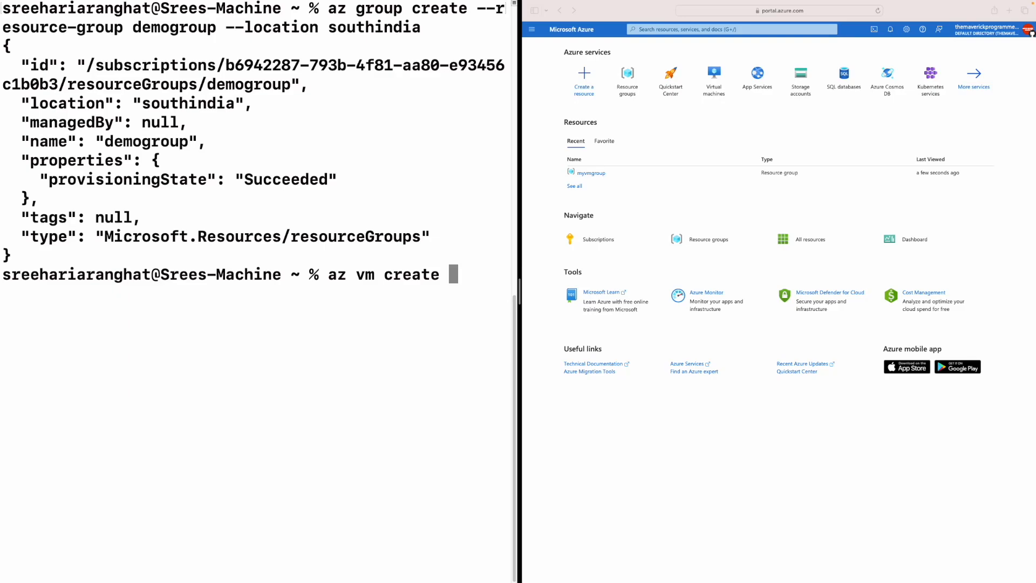
{"action": "type", "text": "--resource"}
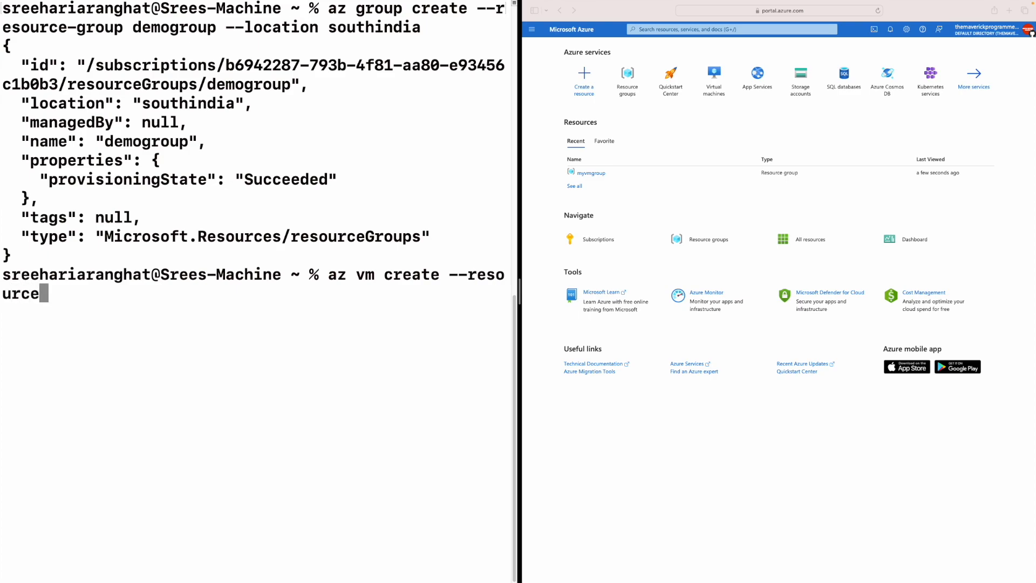
{"action": "type", "text": "-group "}
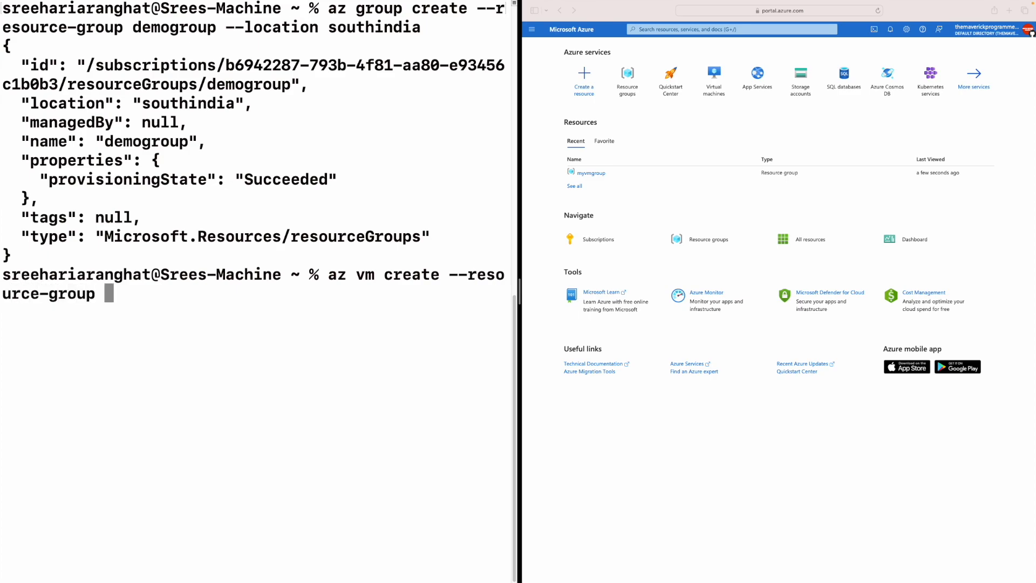
{"action": "type", "text": "demogr"}
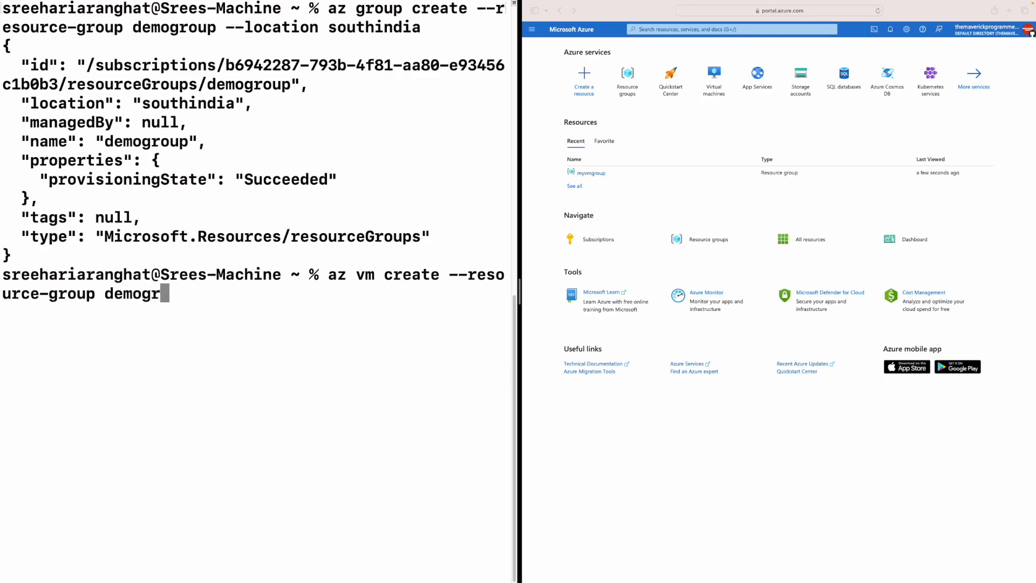
{"action": "type", "text": "oup --name "}
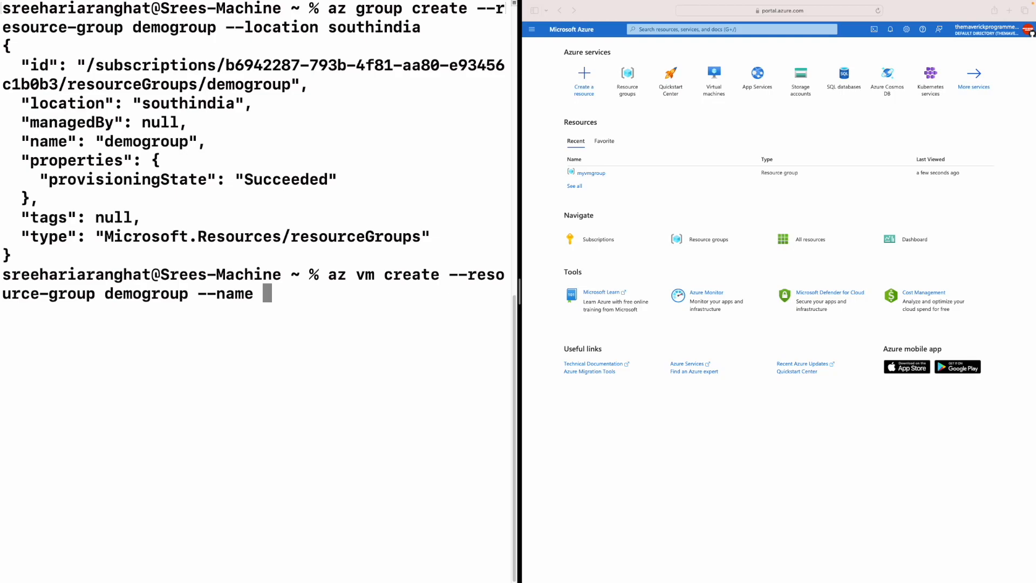
{"action": "type", "text": "myweb"}
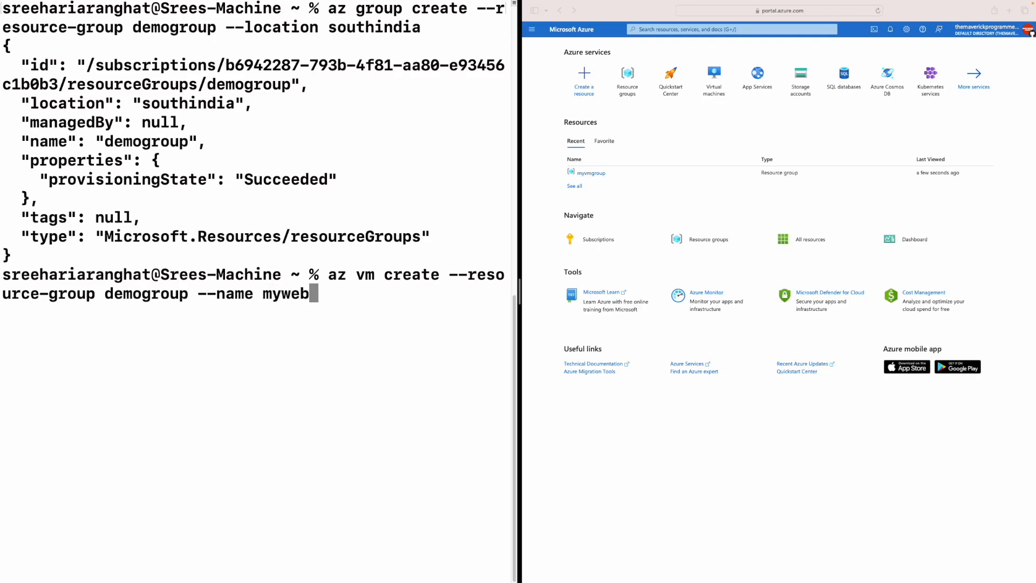
{"action": "type", "text": "server"}
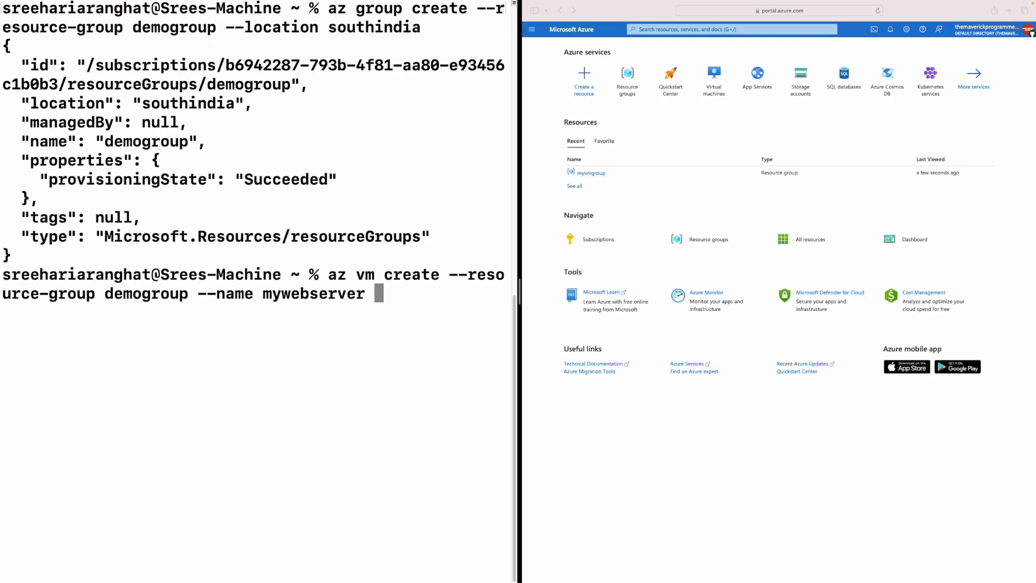
{"action": "type", "text": "--image"}
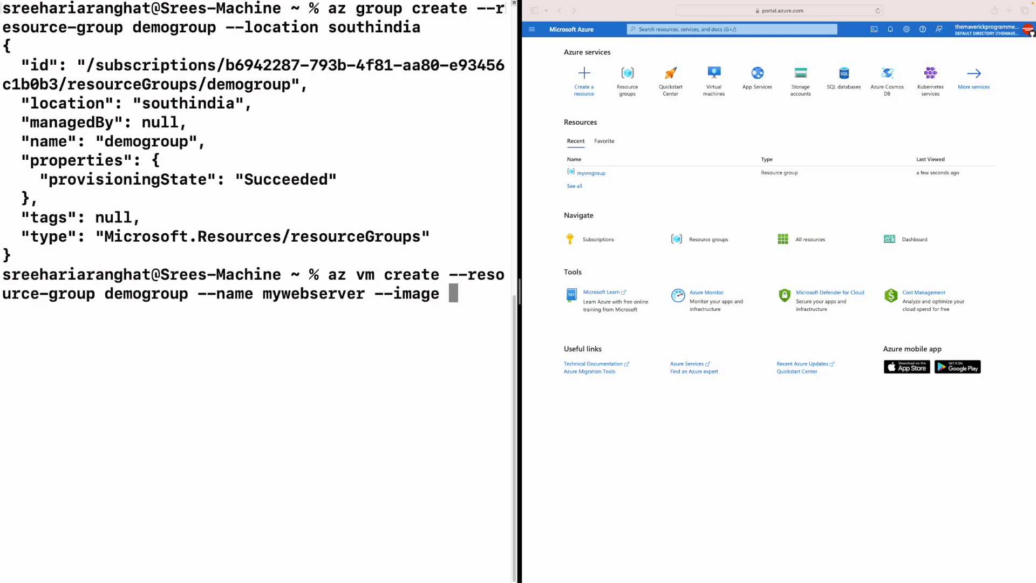
{"action": "type", "text": " ububn"}
{"action": "key", "text": "BackSpace"}
{"action": "key", "text": "BackSpace"}
{"action": "key", "text": "BackSpace"}
{"action": "key", "text": "BackSpace"}
{"action": "key", "text": "BackSpace"}
{"action": "type", "text": "Ububn"}
{"action": "key", "text": "BackSpace"}
{"action": "key", "text": "BackSpace"}
{"action": "type", "text": "ntu"}
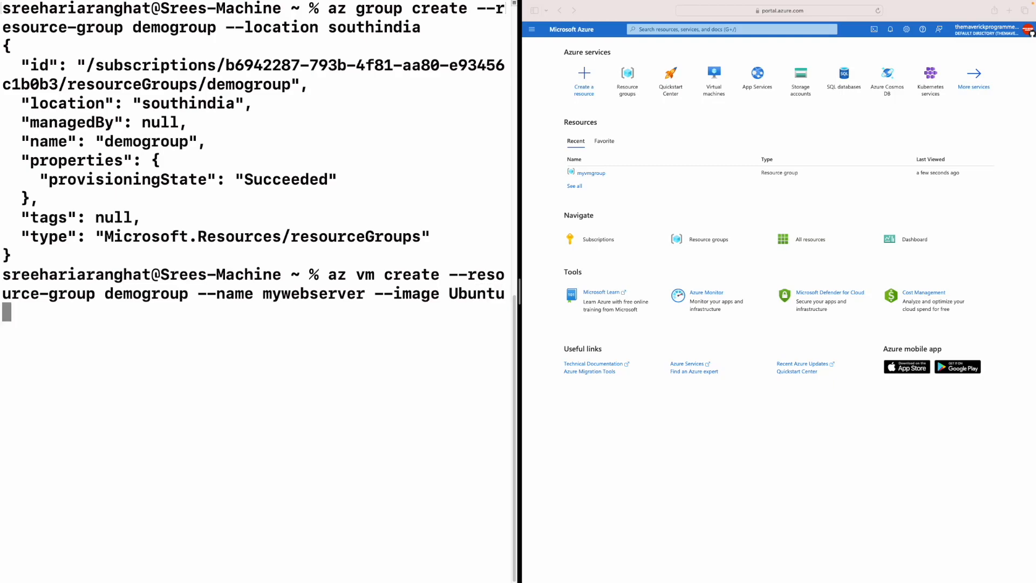
{"action": "type", "text": "2204"}
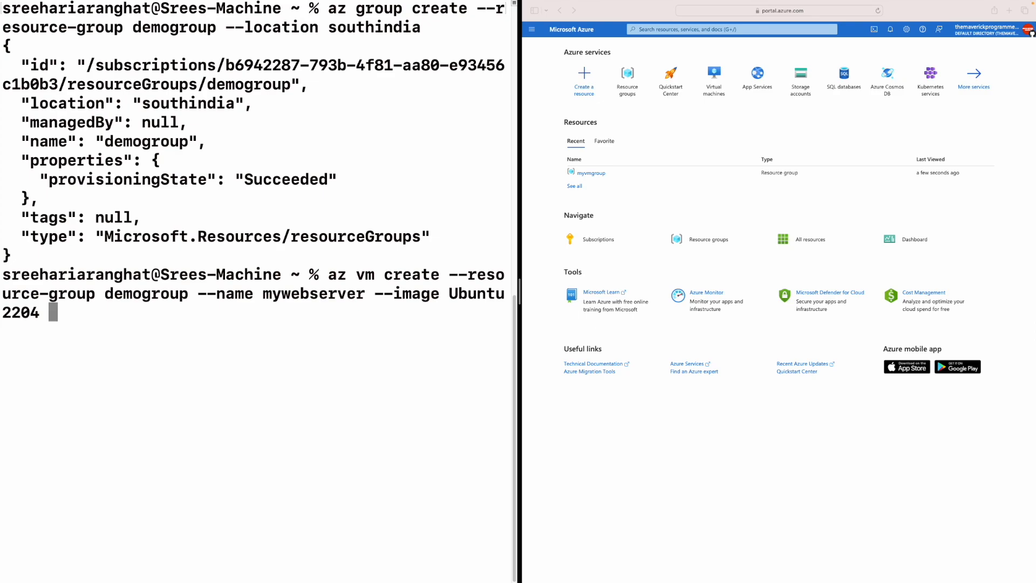
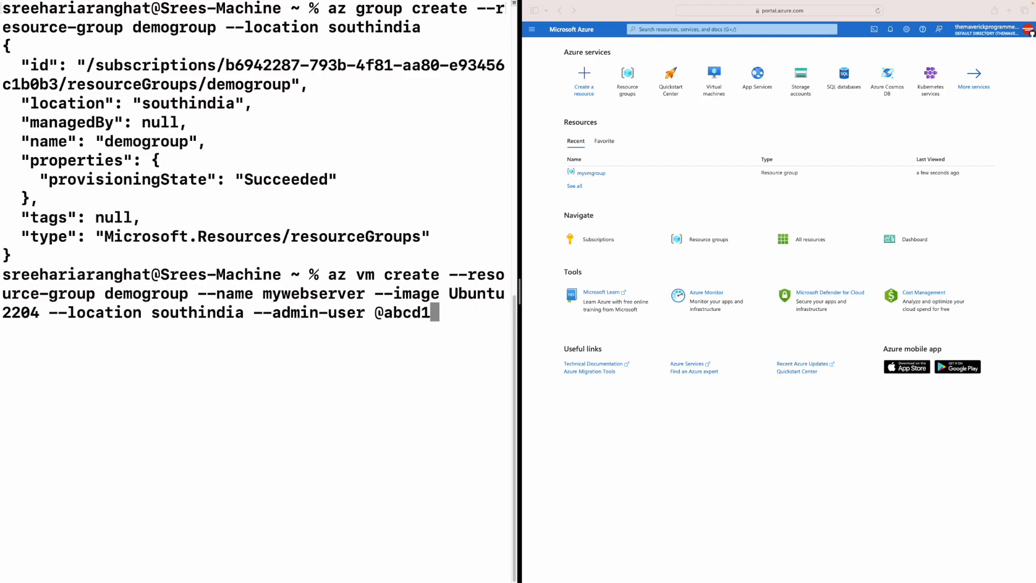
Add location southindia, admin user rootuser and an admin password, then run the VM creation.
{"action": "key", "text": "BackSpace"}
{"action": "key", "text": "BackSpace"}
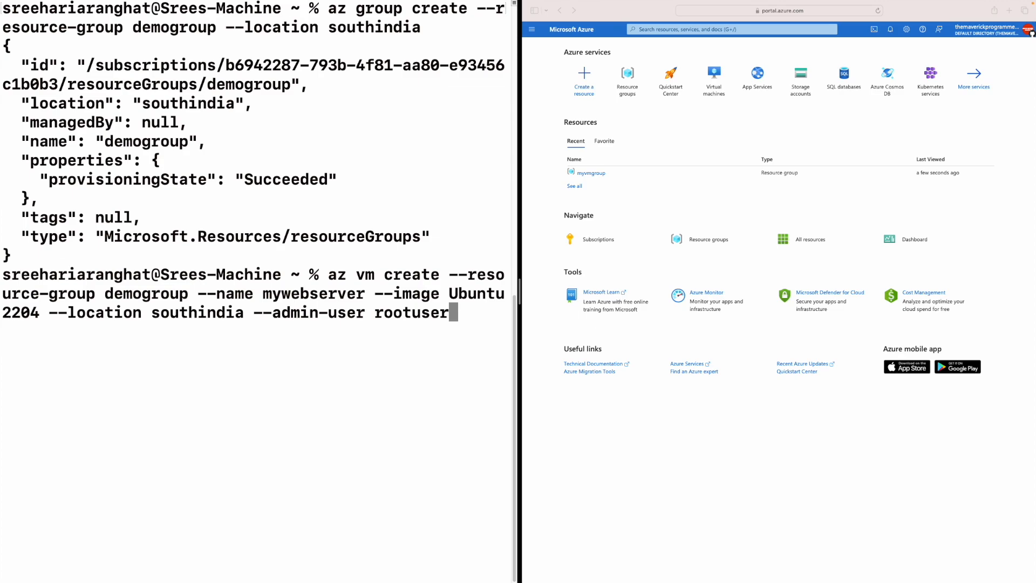
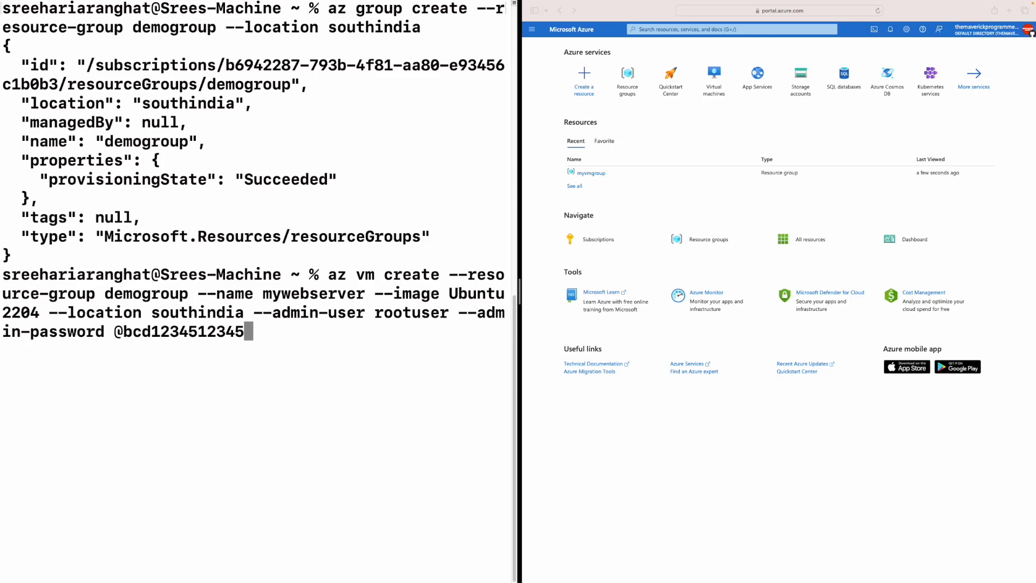
{"action": "key", "text": "Return"}
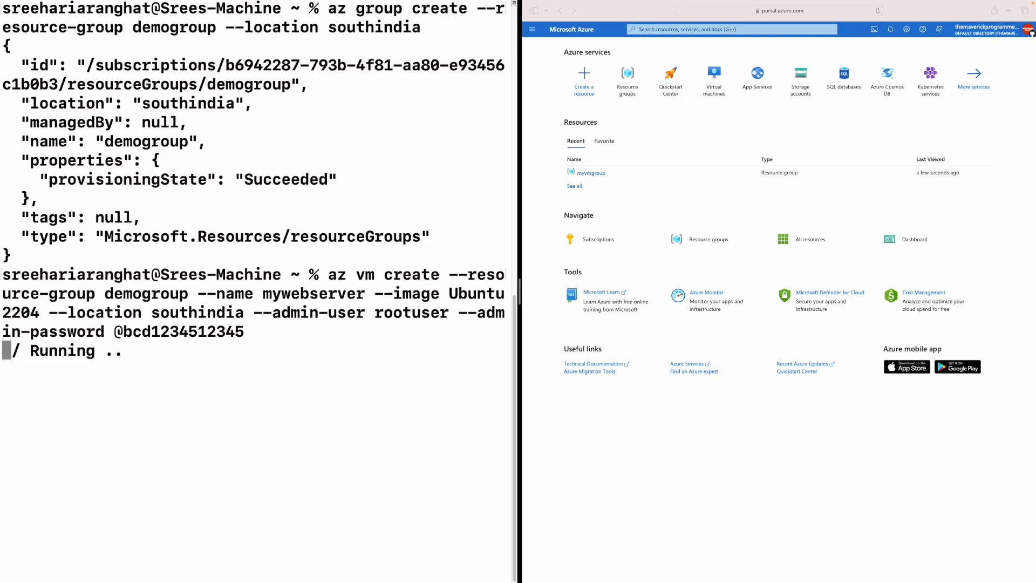
{"action": "left_click", "coordinate": [878, 11]}
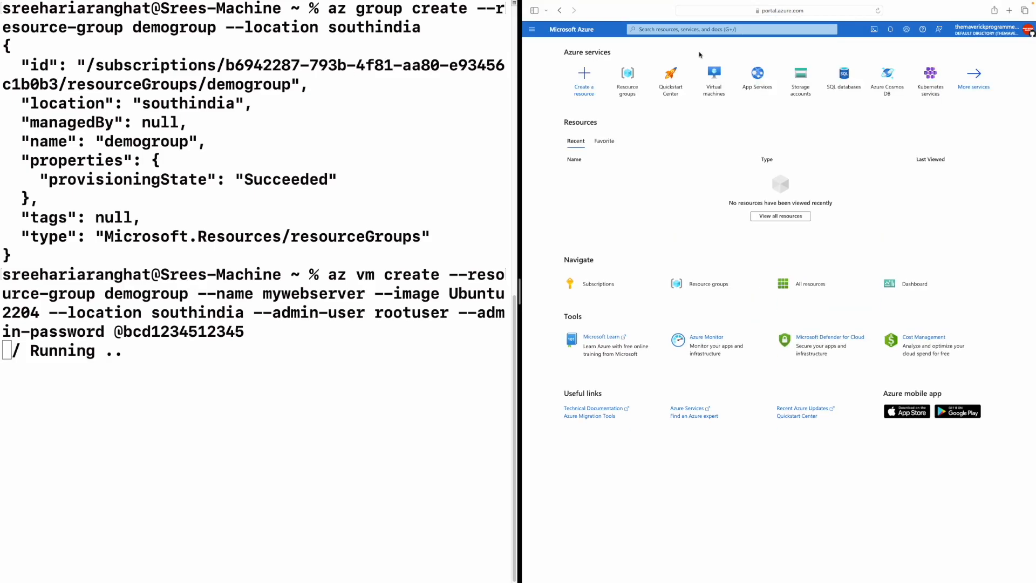
Check the mywebserver VM and its resources in demogroup, then return to the resource groups list.
{"action": "left_click", "coordinate": [627, 81]}
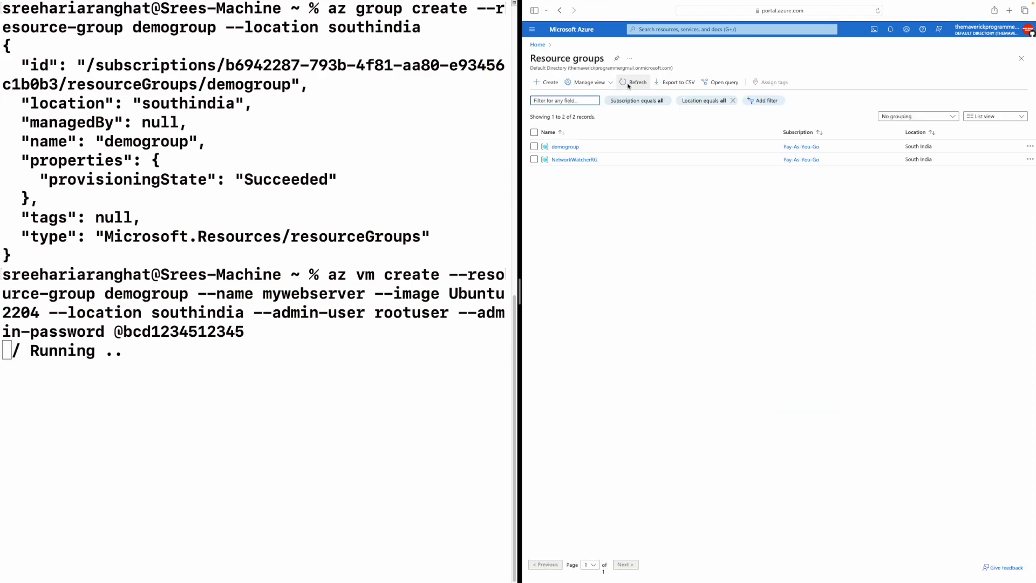
{"action": "left_click", "coordinate": [564, 146]}
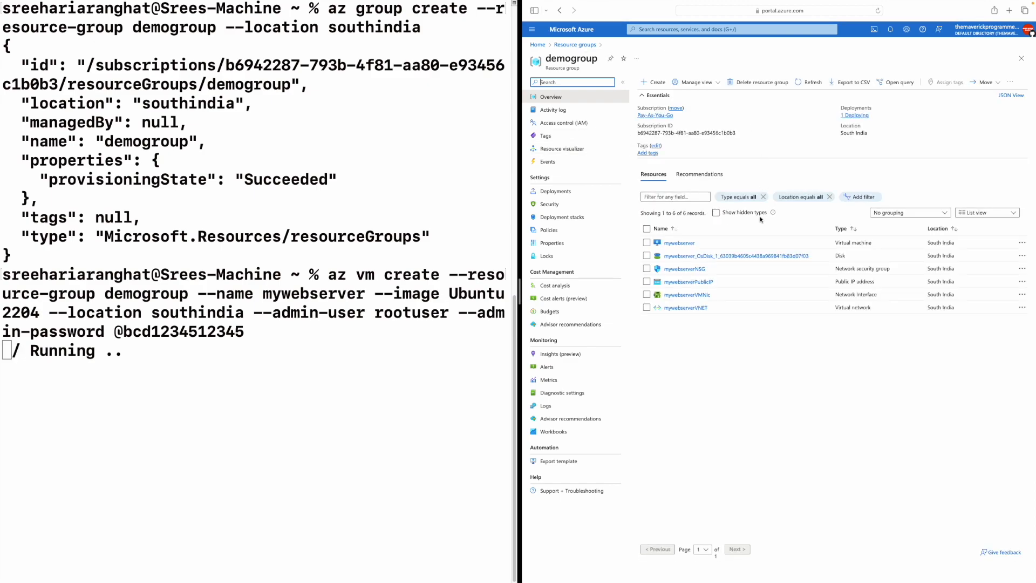
{"action": "left_click", "coordinate": [685, 243]}
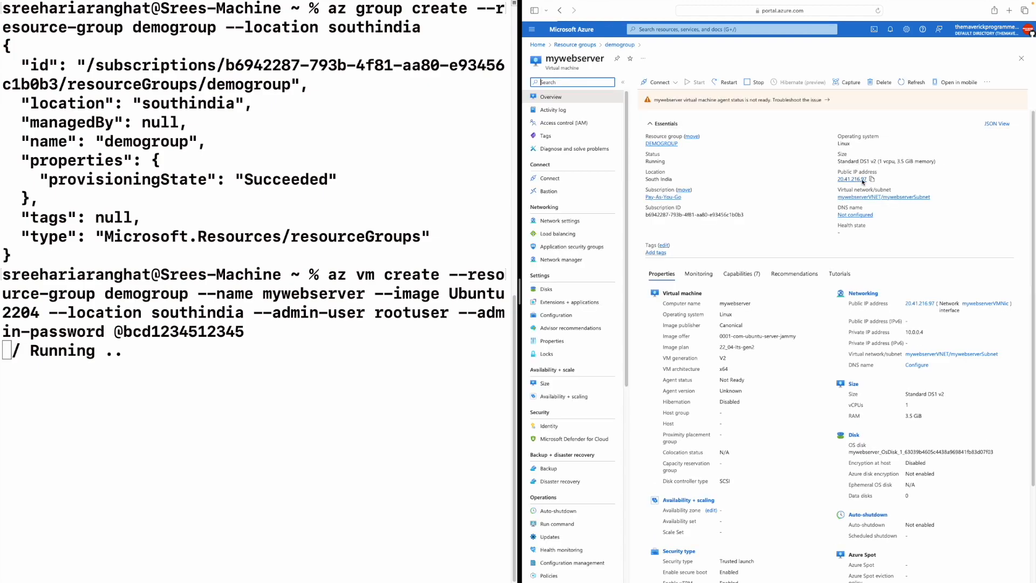
{"action": "left_click", "coordinate": [590, 46]}
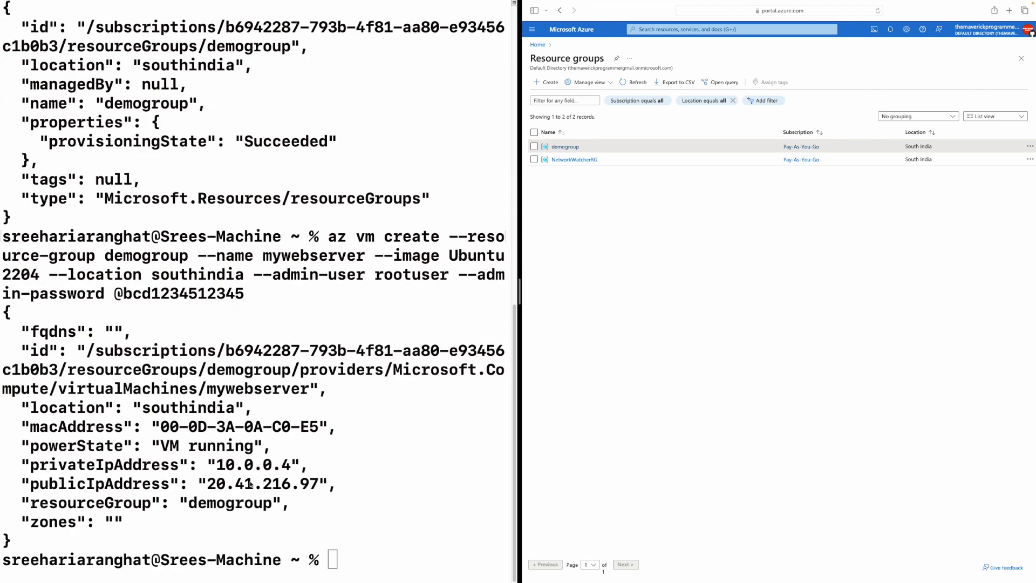
Select the public IP 20.41.216.97 in the output, then clear the terminal.
{"action": "left_click", "coordinate": [206, 487]}
{"action": "left_click_drag", "start_coordinate": [206, 485], "coordinate": [317, 483]}
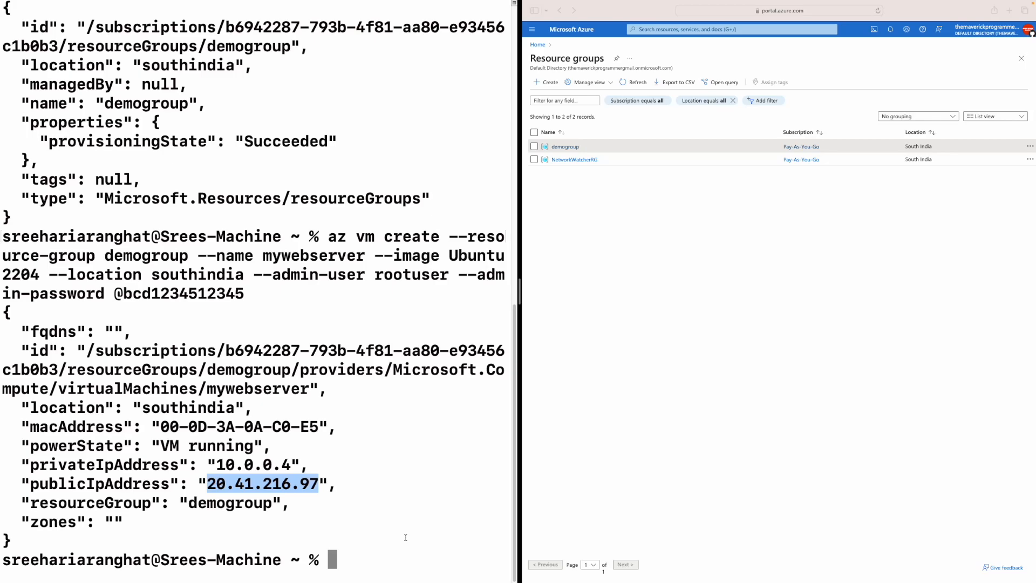
{"action": "type", "text": "clear"}
{"action": "key", "text": "Return"}
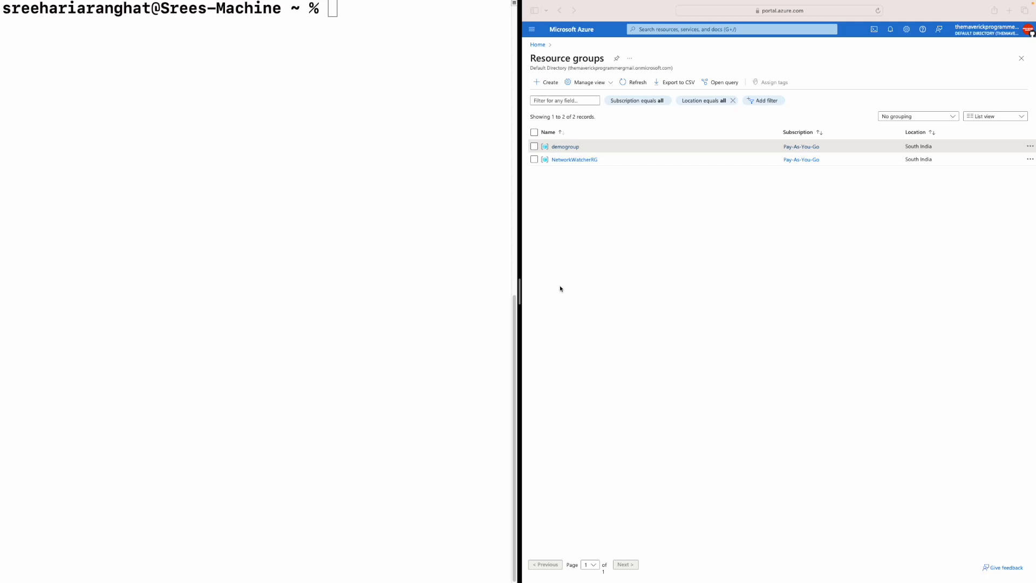
Run a RunShellScript on mywebserver doing 'sudo apt-get update && sudo apt-get install -y nginx'.
{"action": "left_click", "coordinate": [390, 148]}
{"action": "type", "text": "az vm run-"}
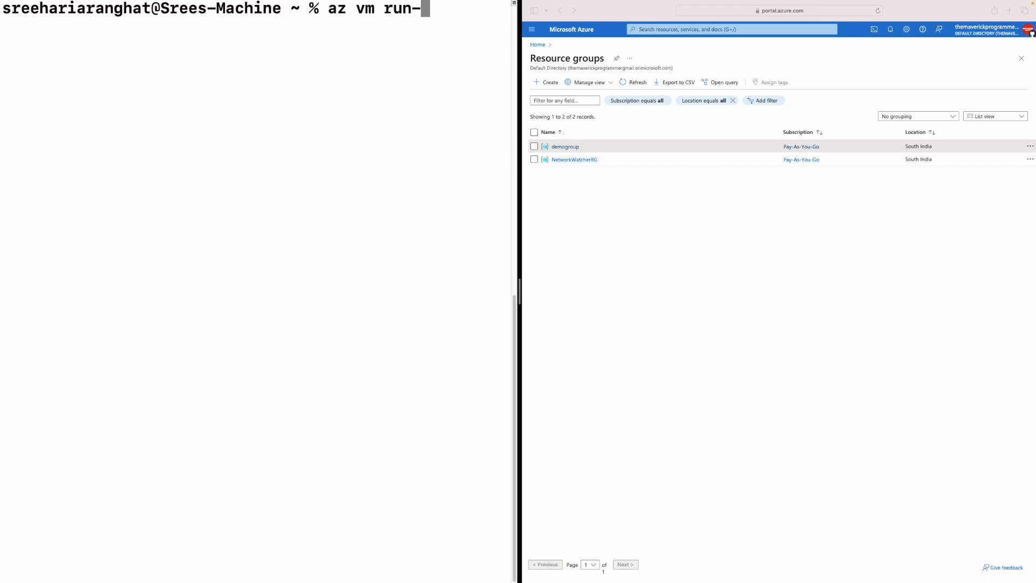
{"action": "type", "text": "command "}
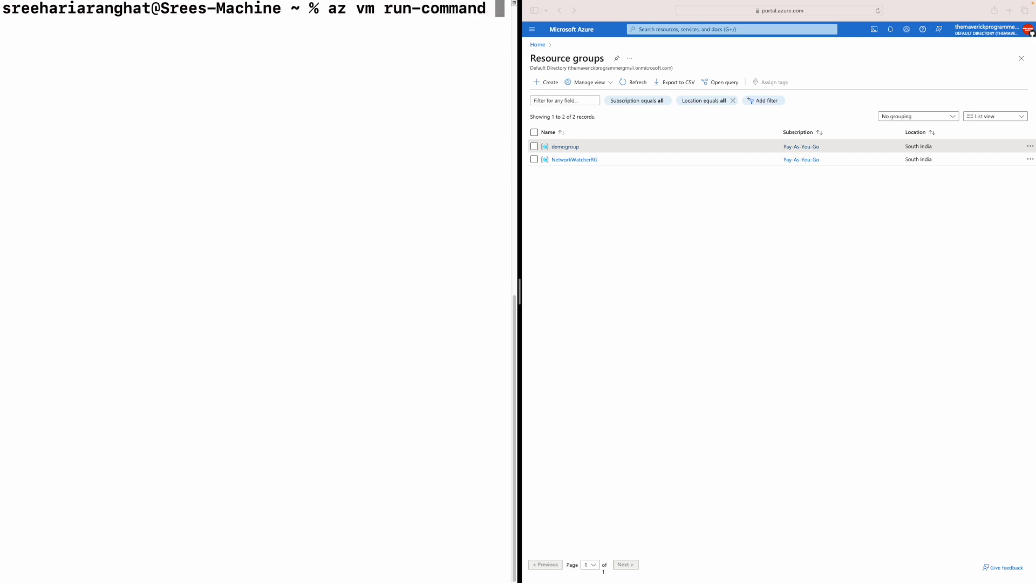
{"action": "type", "text": "invoke"}
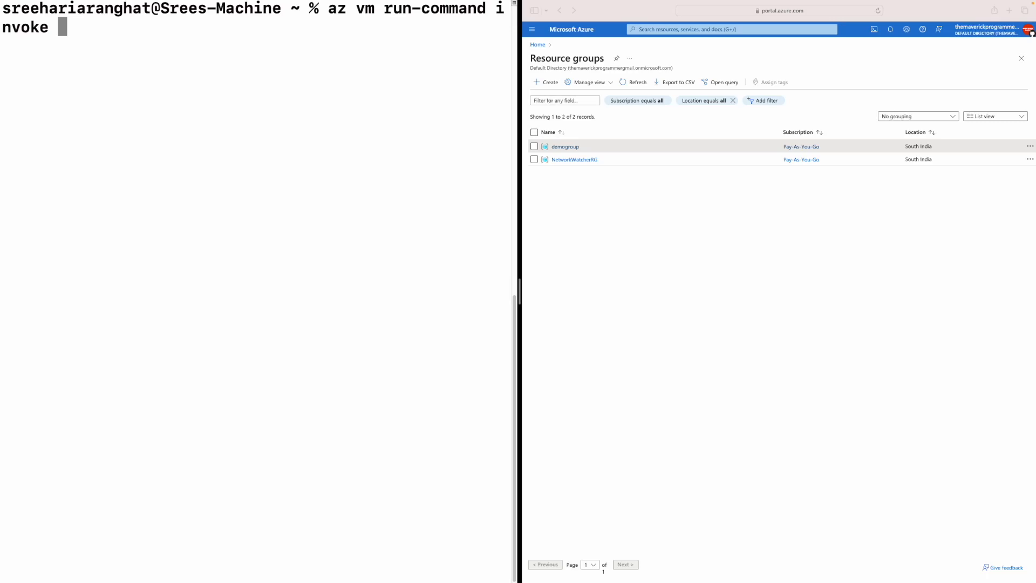
{"action": "type", "text": "-g demogrou"}
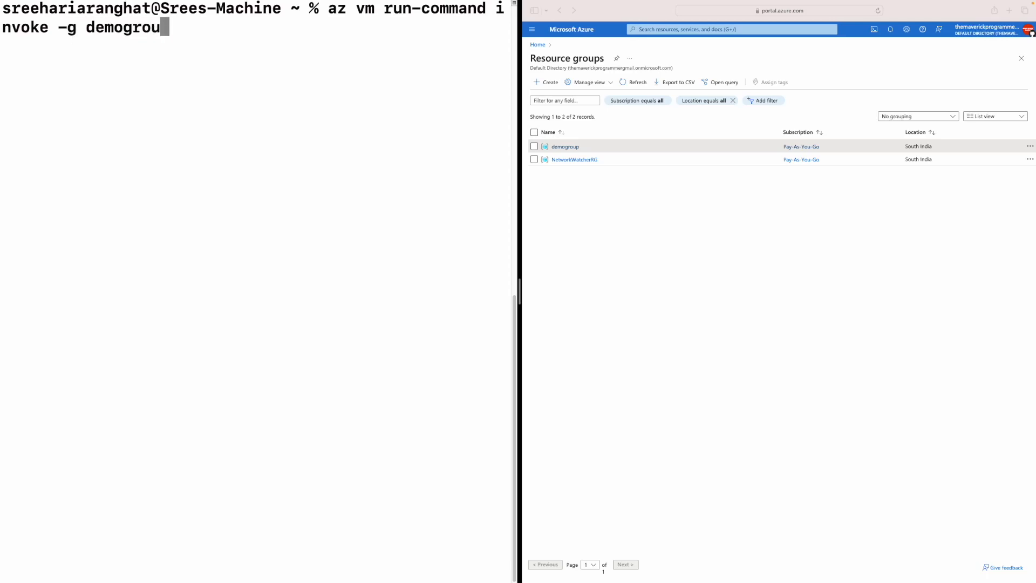
{"action": "type", "text": "p -n my"}
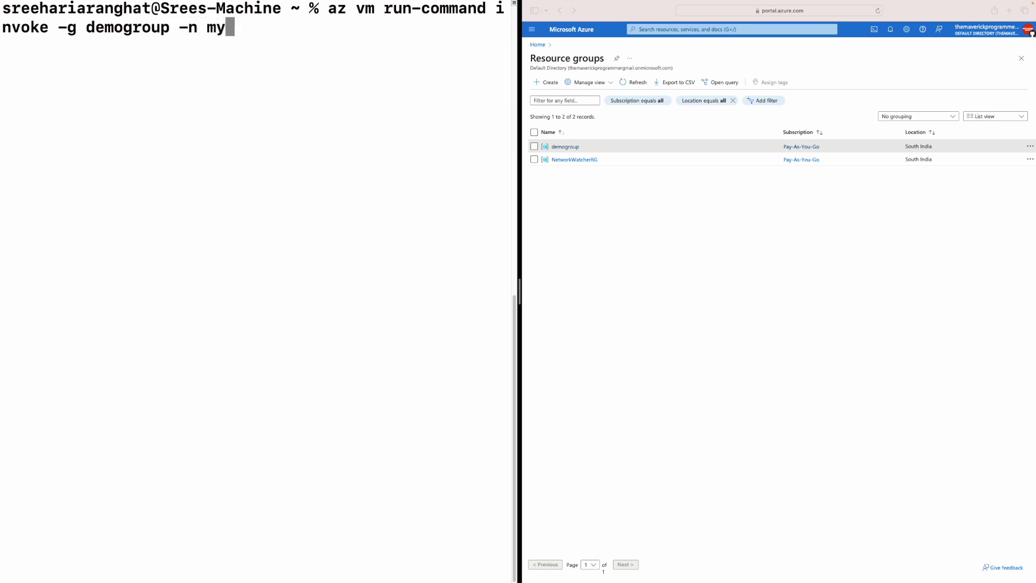
{"action": "type", "text": "webserver"}
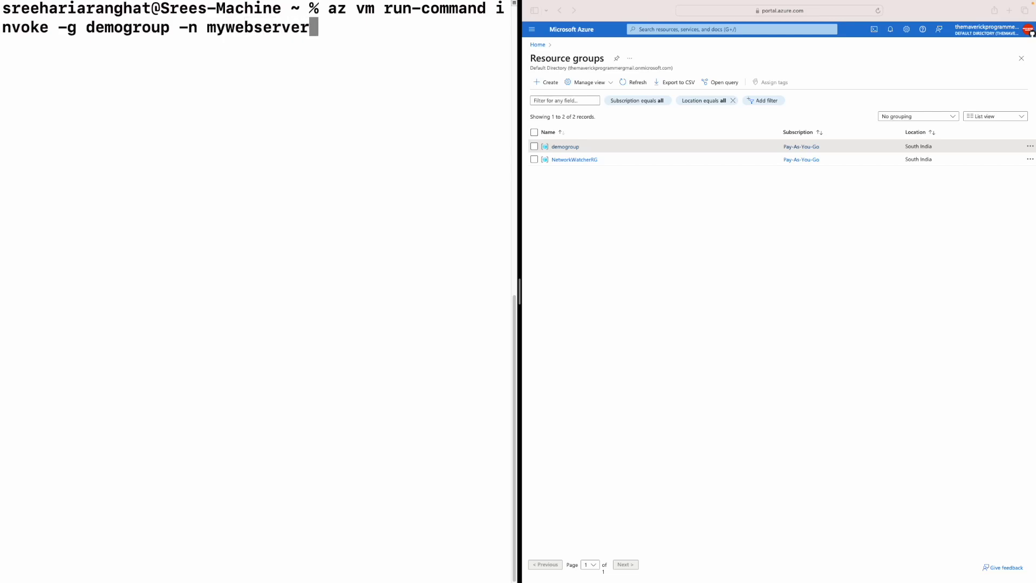
{"action": "type", "text": " comma"}
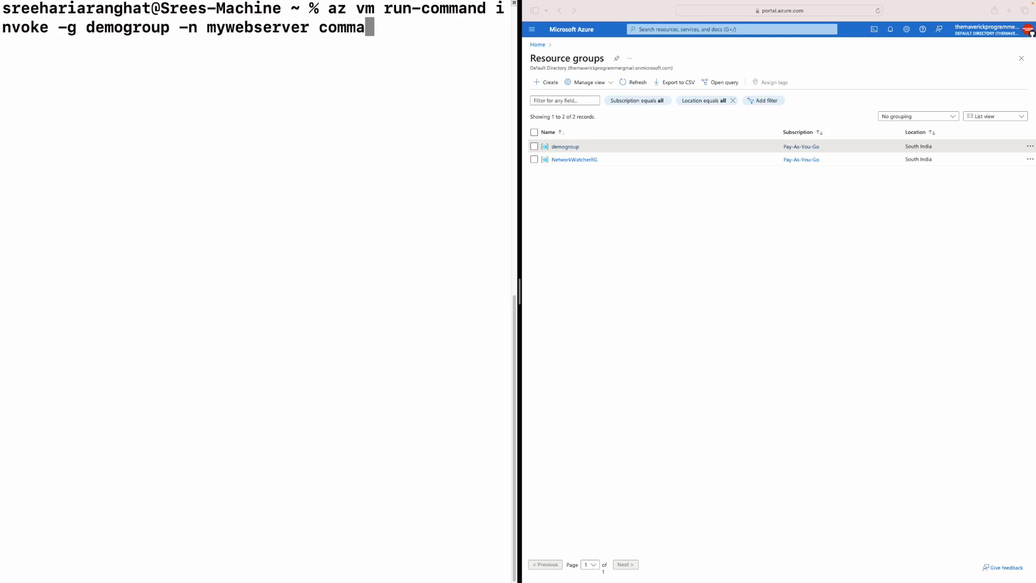
{"action": "type", "text": "nd-id"}
{"action": "key", "text": "Left"}
{"action": "key", "text": "Left"}
{"action": "key", "text": "Left"}
{"action": "key", "text": "Left"}
{"action": "key", "text": "Left"}
{"action": "key", "text": "Left"}
{"action": "key", "text": "Left"}
{"action": "key", "text": "Left"}
{"action": "key", "text": "Left"}
{"action": "key", "text": "Left"}
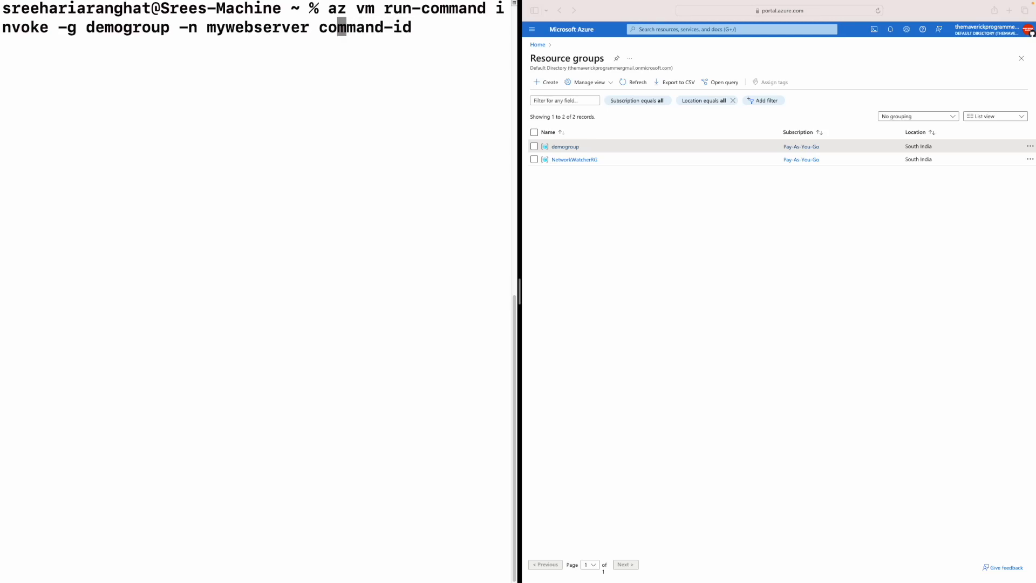
{"action": "type", "text": "--"}
{"action": "key", "text": "Right"}
{"action": "key", "text": "Right"}
{"action": "key", "text": "Right"}
{"action": "key", "text": "Right"}
{"action": "key", "text": "Right"}
{"action": "key", "text": "Right"}
{"action": "key", "text": "Right"}
{"action": "key", "text": "Right"}
{"action": "key", "text": "Right"}
{"action": "key", "text": "Right"}
{"action": "type", "text": "RunS"}
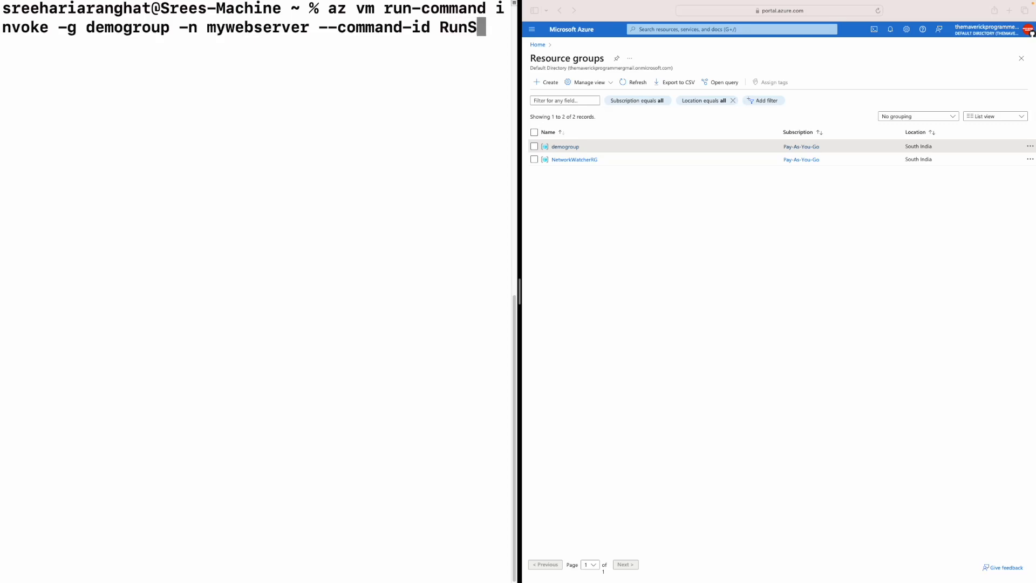
{"action": "type", "text": "hellScript"}
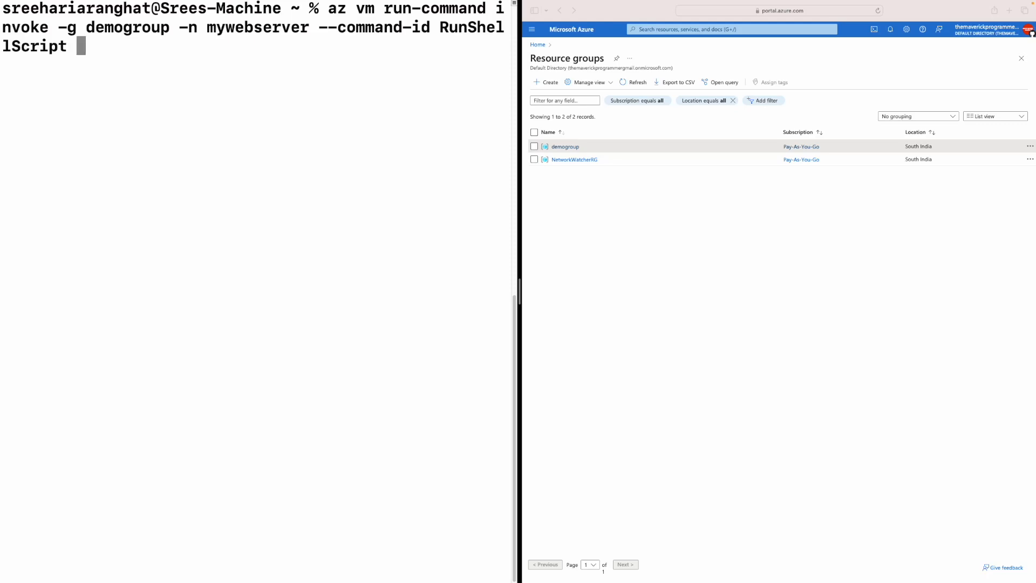
{"action": "type", "text": " --scripts \"s"}
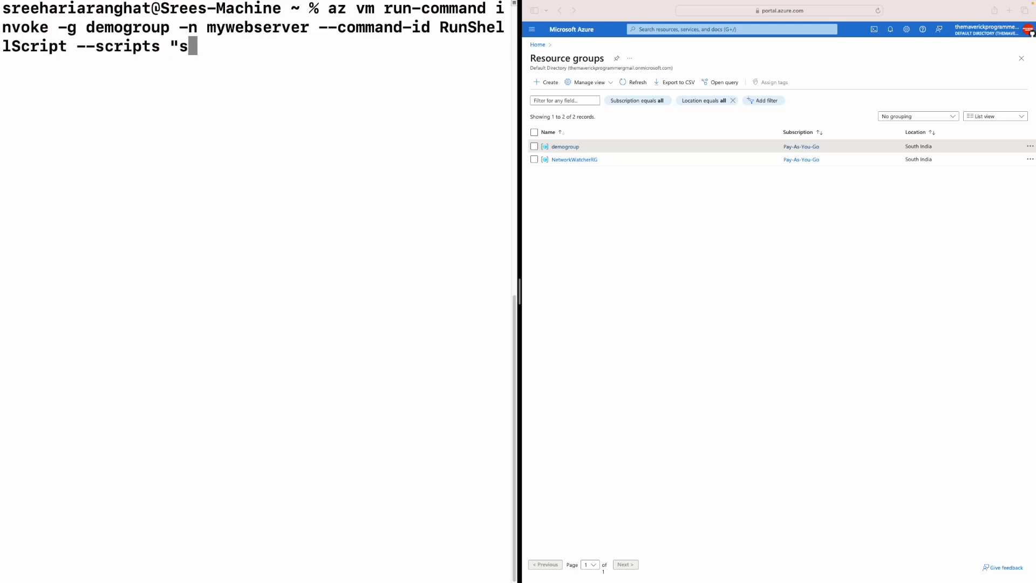
{"action": "type", "text": "udo apt"}
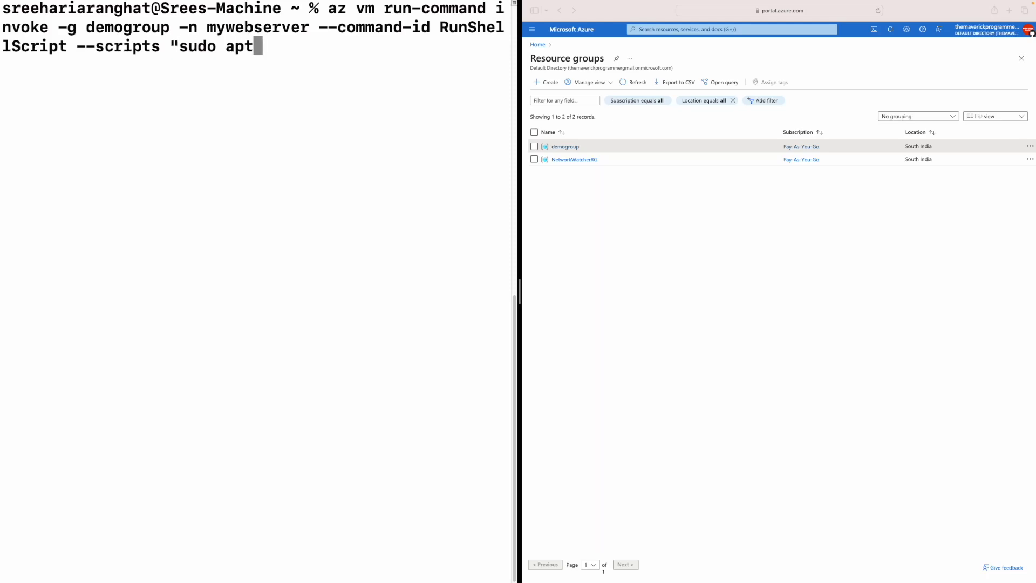
{"action": "type", "text": "-get u"}
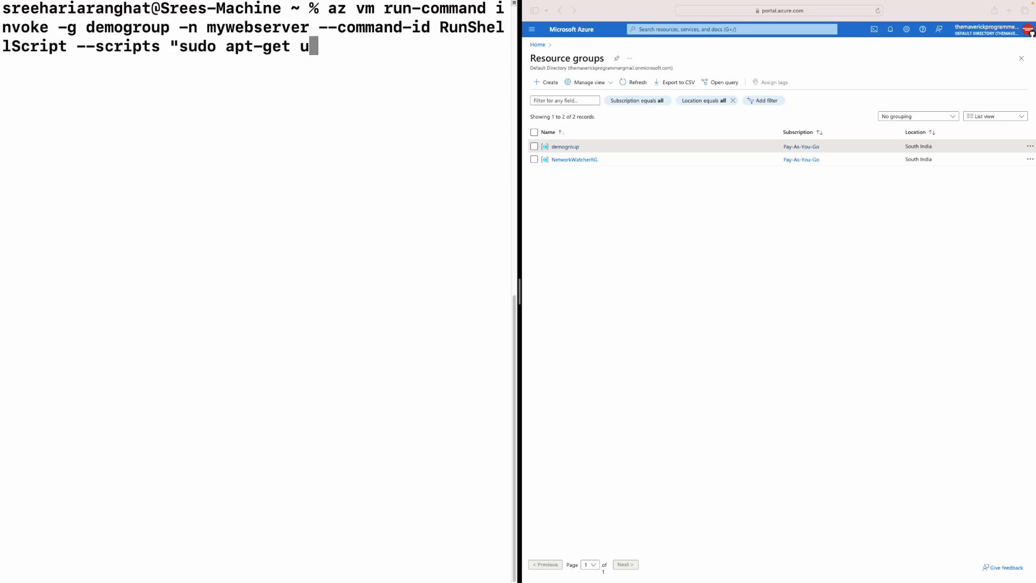
{"action": "type", "text": "pdate && "}
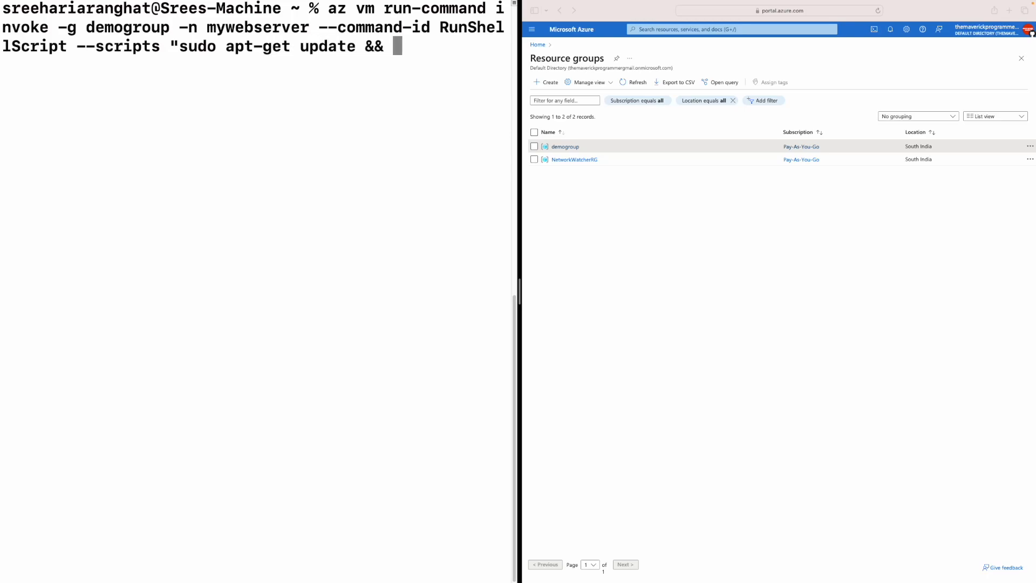
{"action": "type", "text": "sudo apt-"}
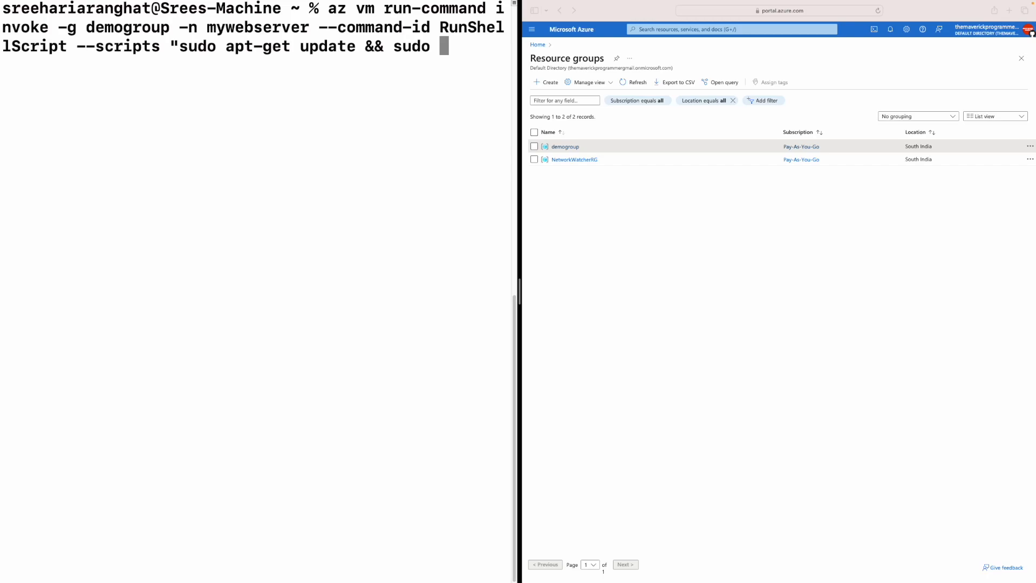
{"action": "type", "text": "get "}
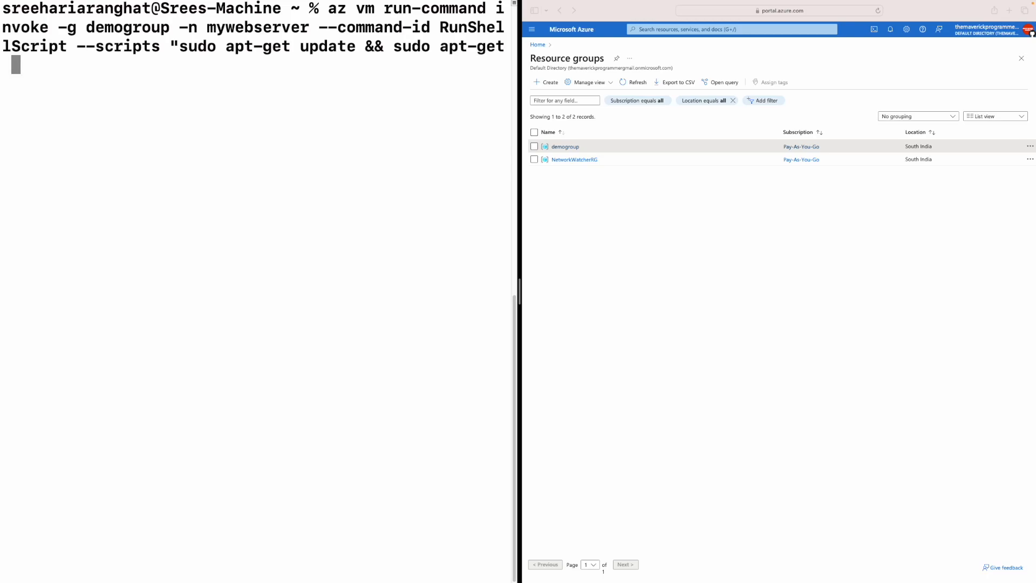
{"action": "type", "text": "-y"}
{"action": "key", "text": "BackSpace"}
{"action": "key", "text": "BackSpace"}
{"action": "type", "text": "install"}
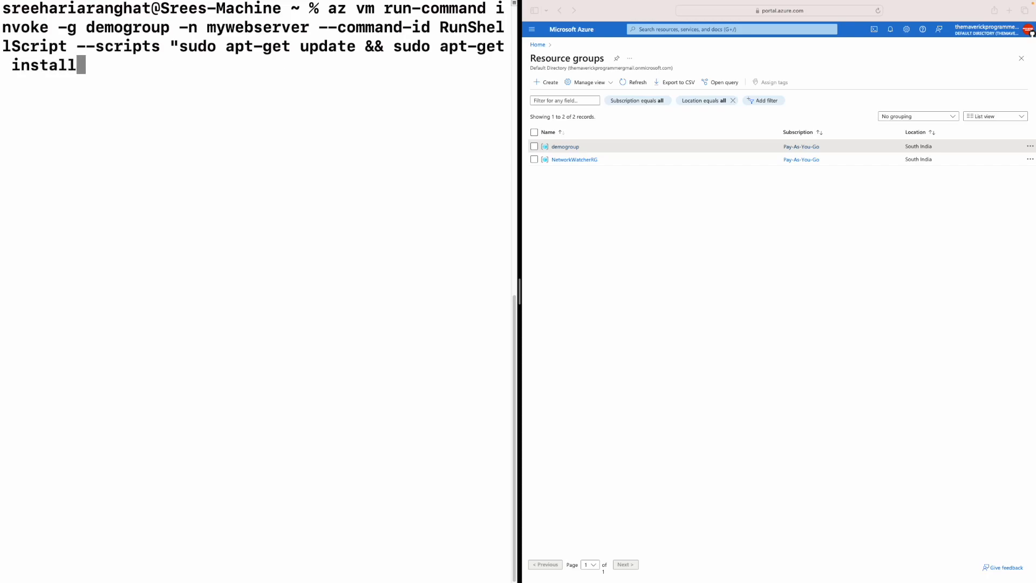
{"action": "type", "text": " -y nginx\""}
{"action": "key", "text": "Return"}
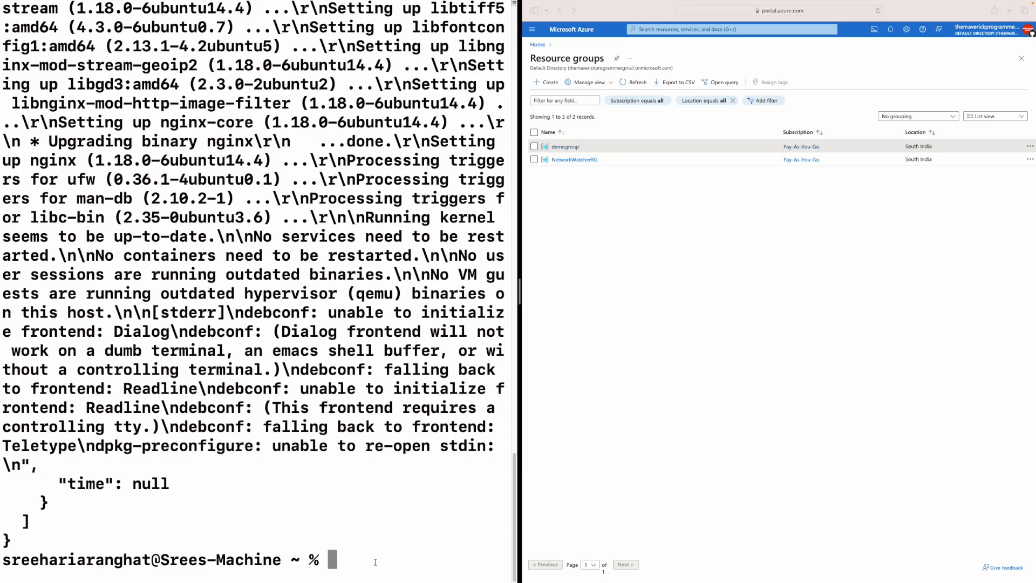
Clear the terminal and run az vm open-port --port 80 on mywebserver in demogroup.
{"action": "type", "text": "clear"}
{"action": "key", "text": "Return"}
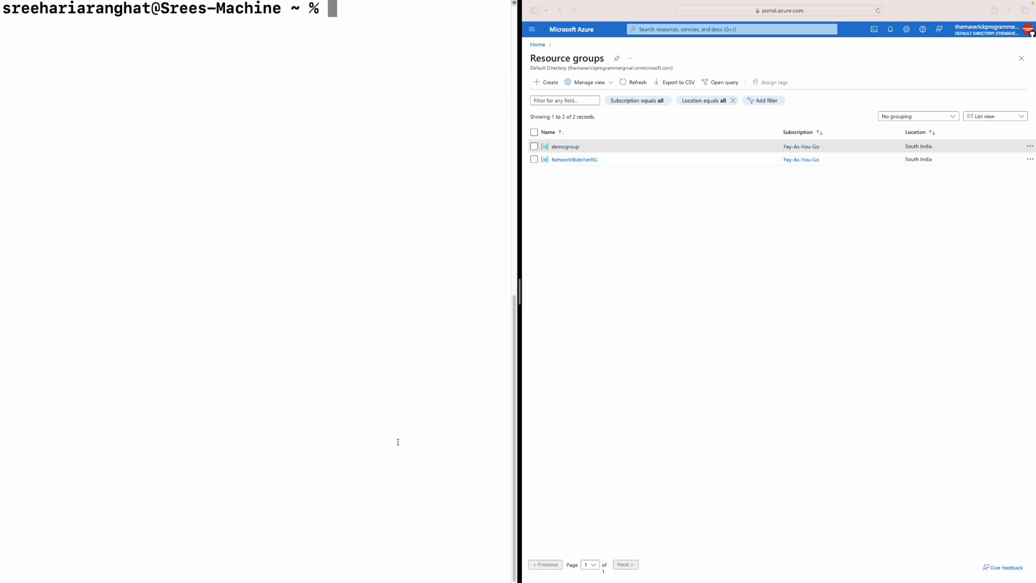
{"action": "type", "text": "az vm open-0"}
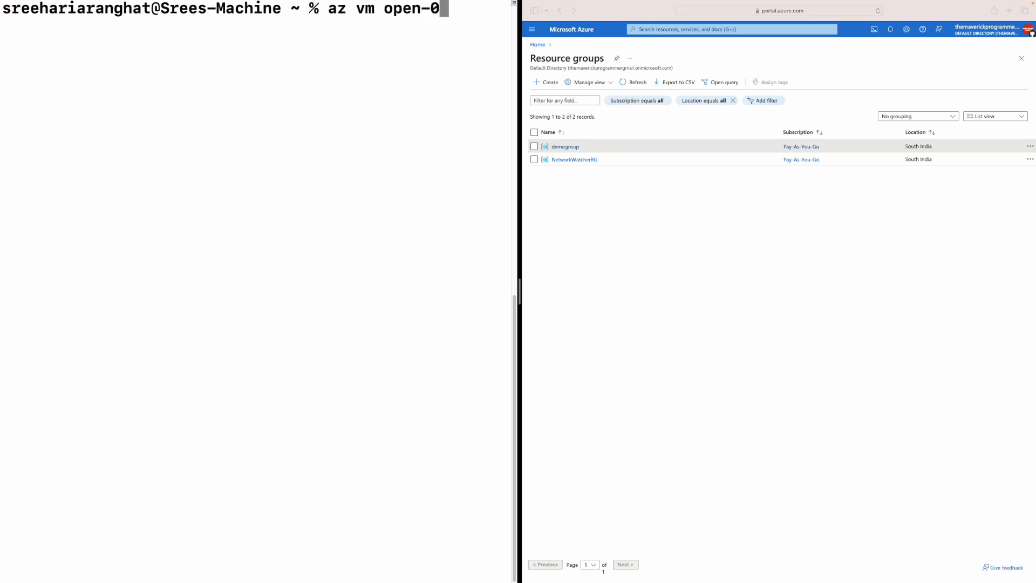
{"action": "key", "text": "BackSpace"}
{"action": "type", "text": "port --port 80"}
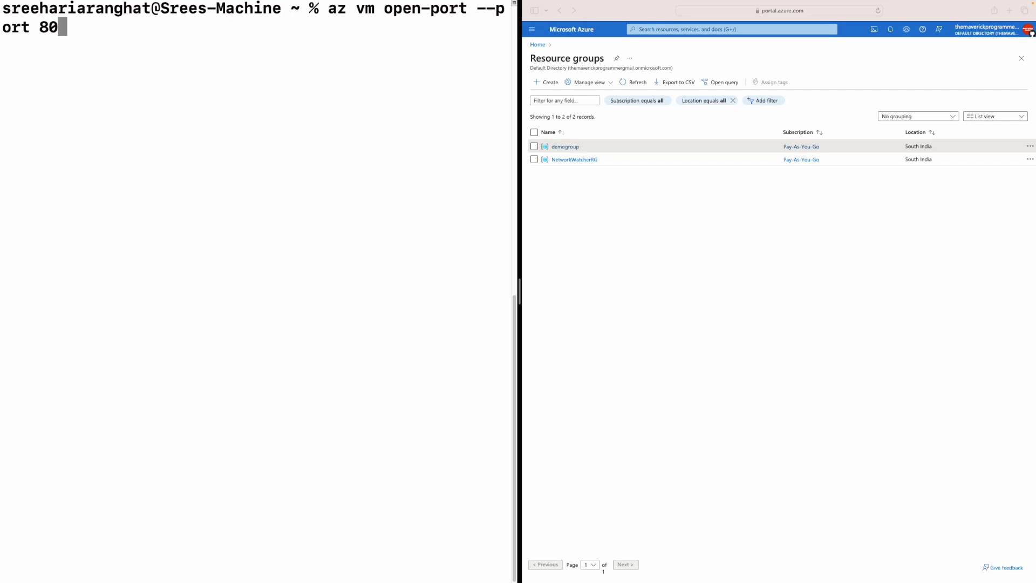
{"action": "type", "text": "-g demogroup -n"}
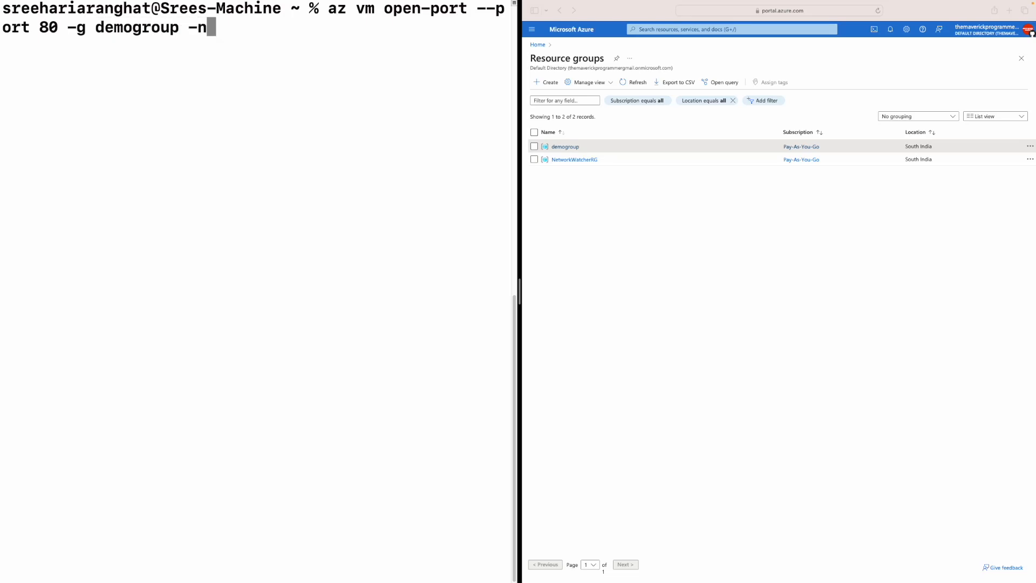
{"action": "type", "text": " my"}
{"action": "type", "text": "vert"}
{"action": "key", "text": "BackSpace"}
{"action": "key", "text": "BackSpace"}
{"action": "key", "text": "BackSpace"}
{"action": "type", "text": "w"}
{"action": "key", "text": "BackSpace"}
{"action": "key", "text": "BackSpace"}
{"action": "type", "text": "webserver"}
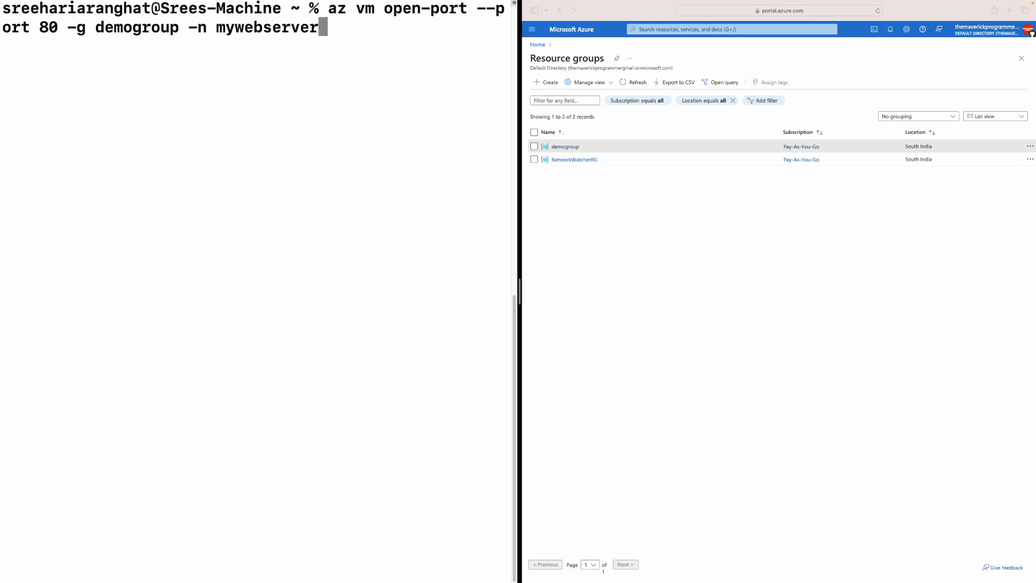
{"action": "key", "text": "Return"}
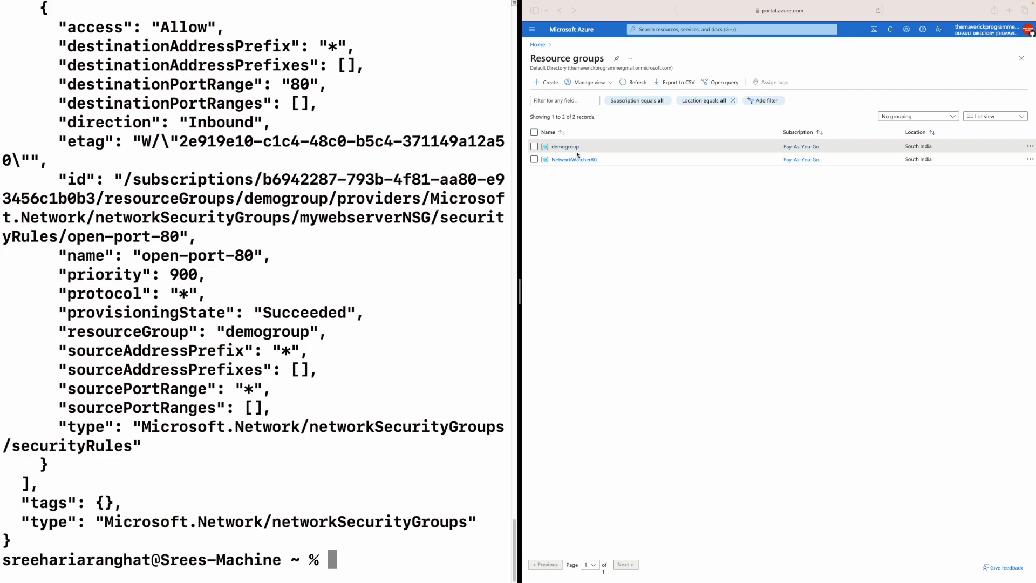
{"action": "left_click", "coordinate": [595, 217]}
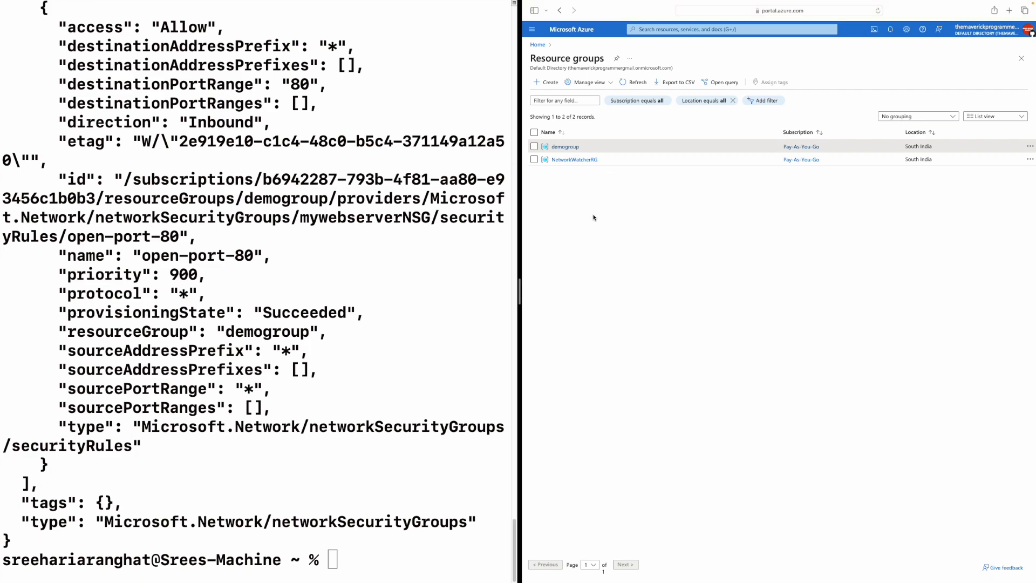
Copy the public IP from the mywebserver VM overview in demogroup and start a new Safari tab.
{"action": "left_click", "coordinate": [565, 147]}
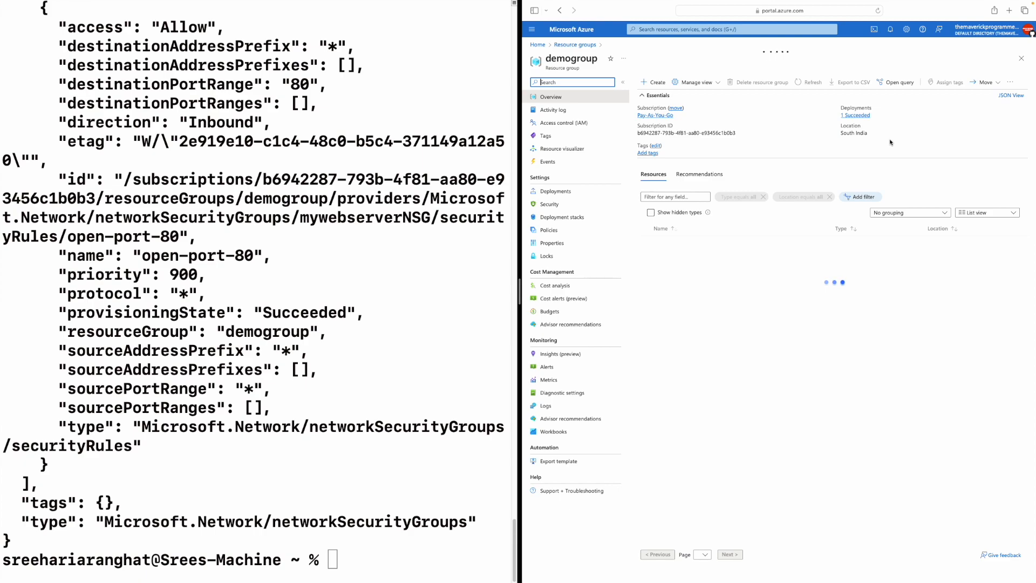
{"action": "left_click", "coordinate": [688, 244]}
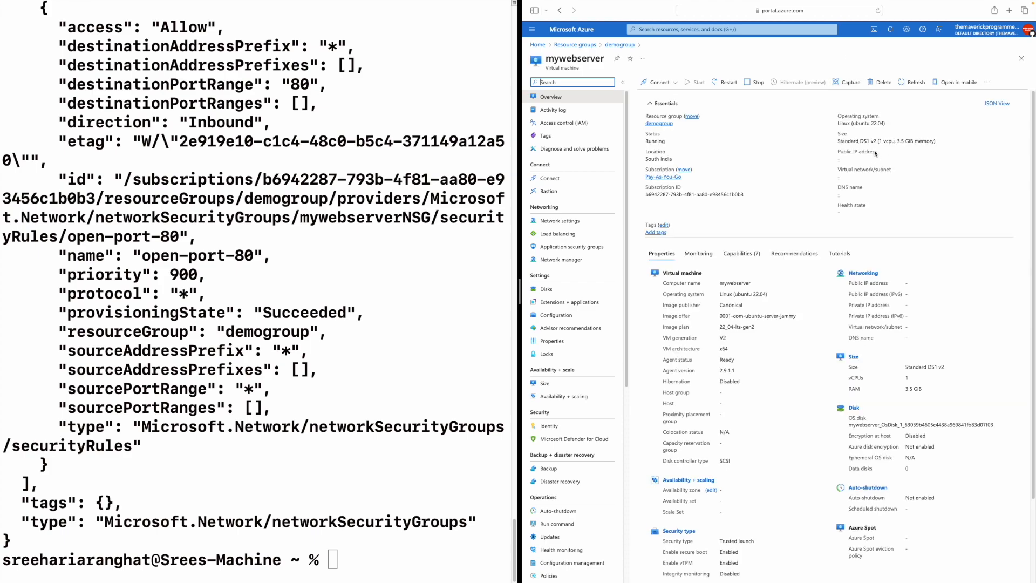
{"action": "left_click", "coordinate": [872, 159]}
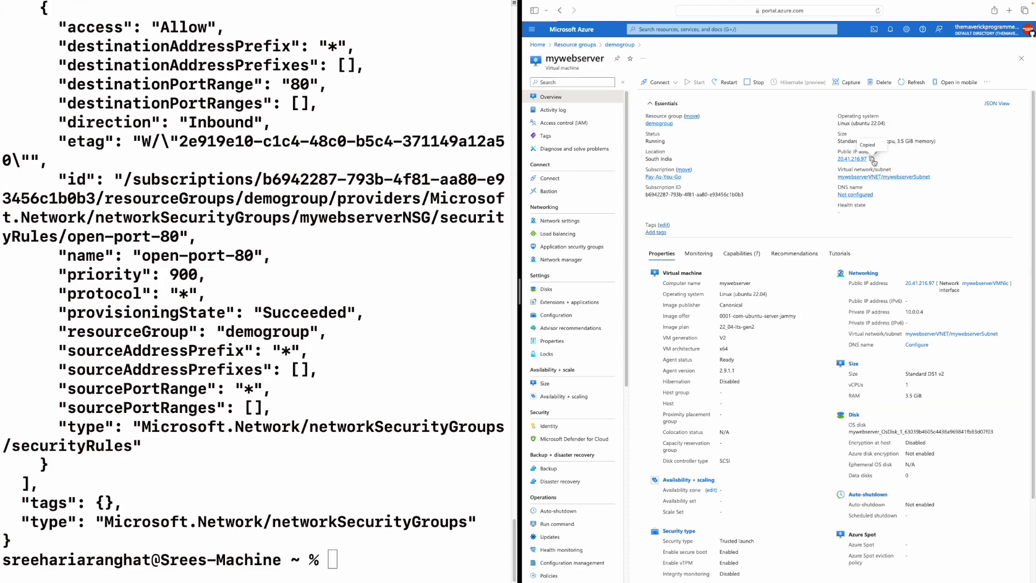
{"action": "left_click", "coordinate": [1009, 10]}
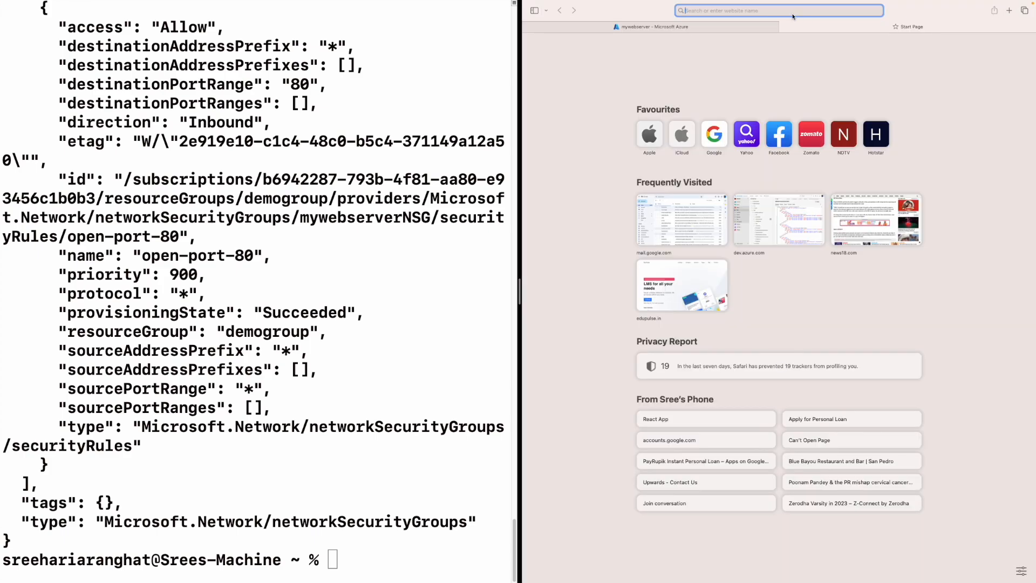
Paste the public IP 20.41.216.97 into the address bar and load the nginx welcome page.
{"action": "key", "text": "super+v"}
{"action": "key", "text": "Return"}
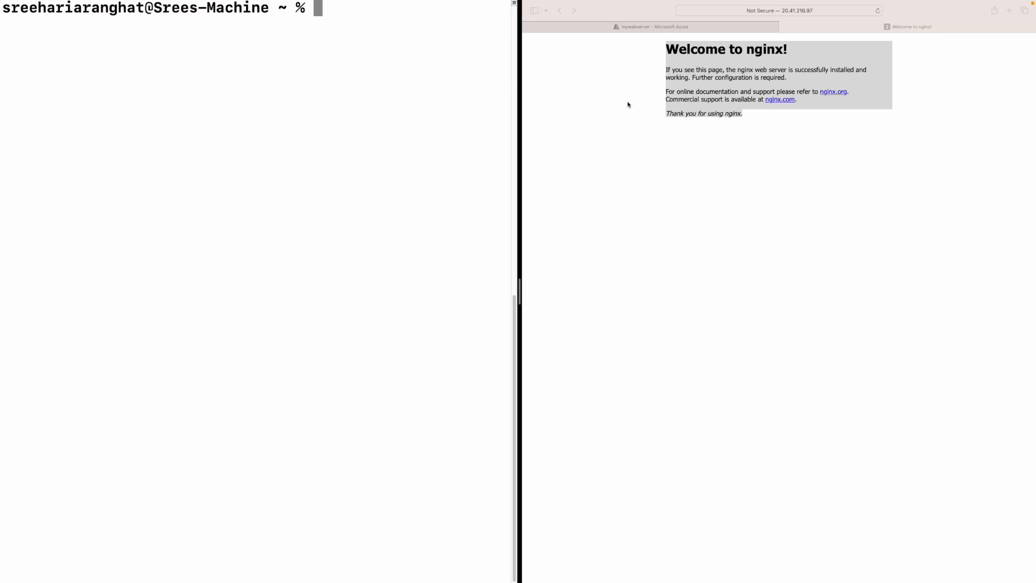
{"action": "left_click", "coordinate": [643, 67]}
{"action": "left_click_drag", "start_coordinate": [663, 50], "coordinate": [756, 115]}
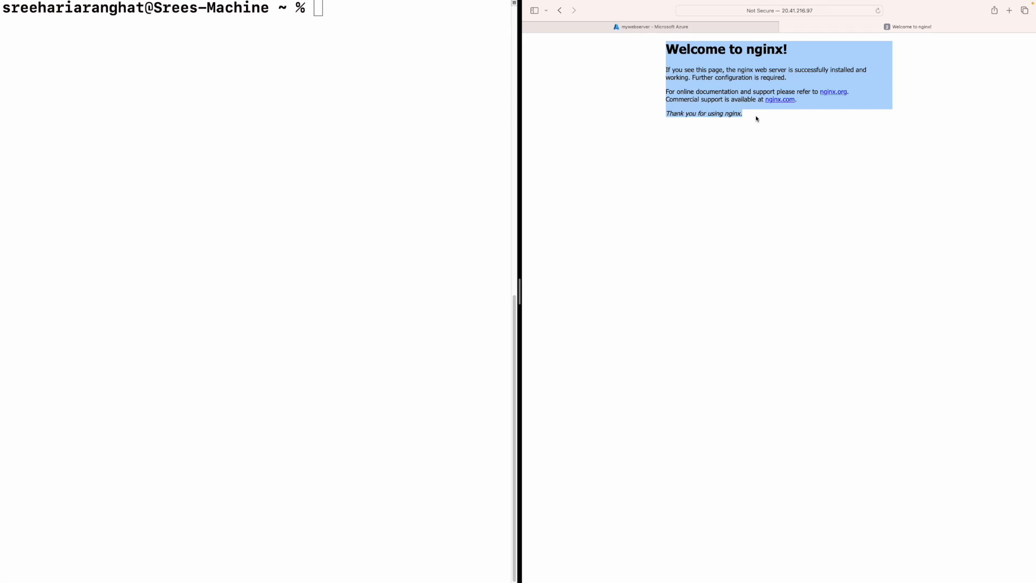
{"action": "key", "text": "ctrl+Right"}
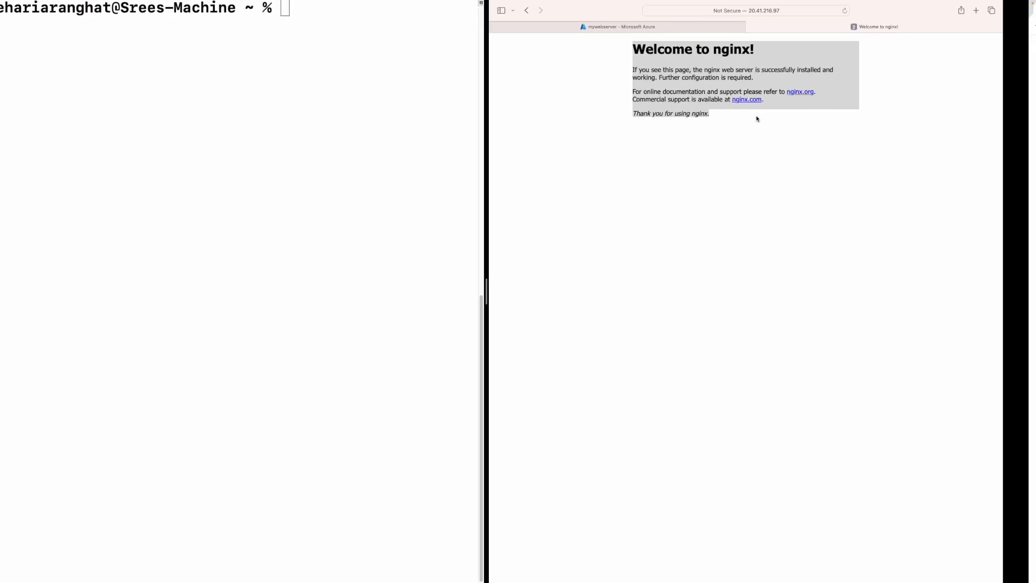
{"action": "key", "text": "super+a"}
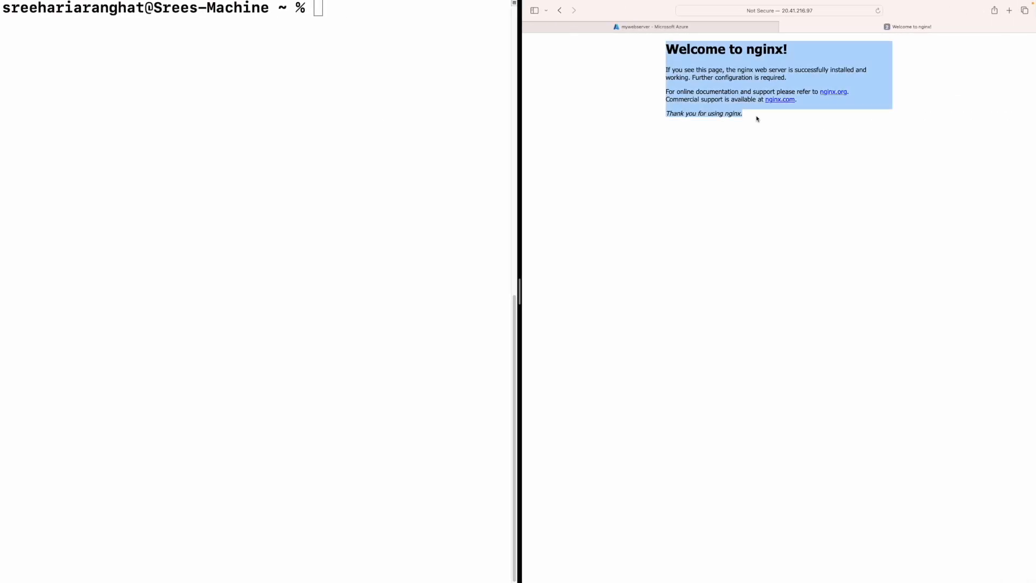
{"action": "left_click", "coordinate": [655, 135]}
{"action": "left_click", "coordinate": [376, 85]}
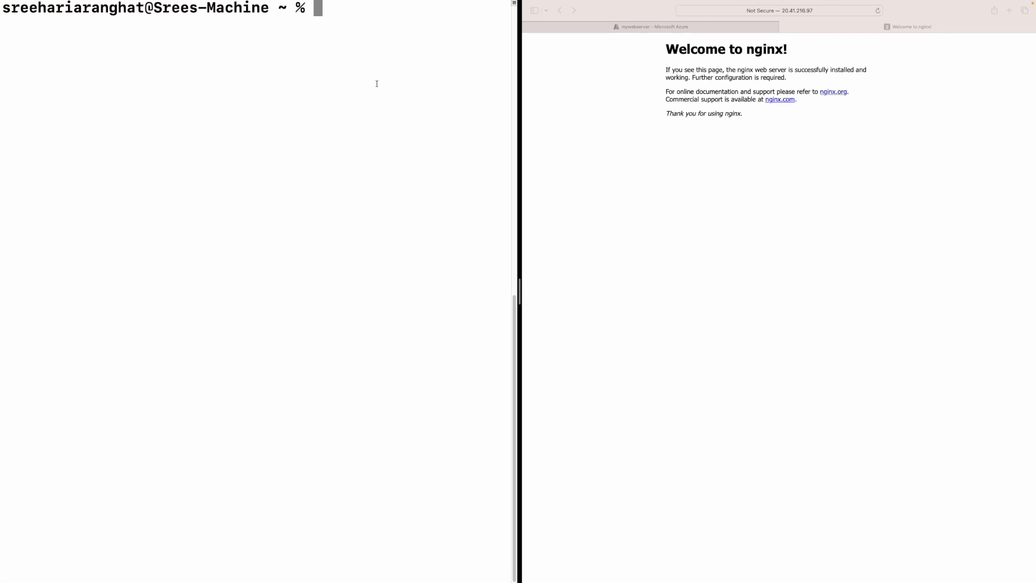
Type, unrun, run-command invoke on mywebserver with script 'sudo chmod a+rw /var/www/html'.
{"action": "left_click", "coordinate": [377, 83]}
{"action": "type", "text": "az vm run-command "}
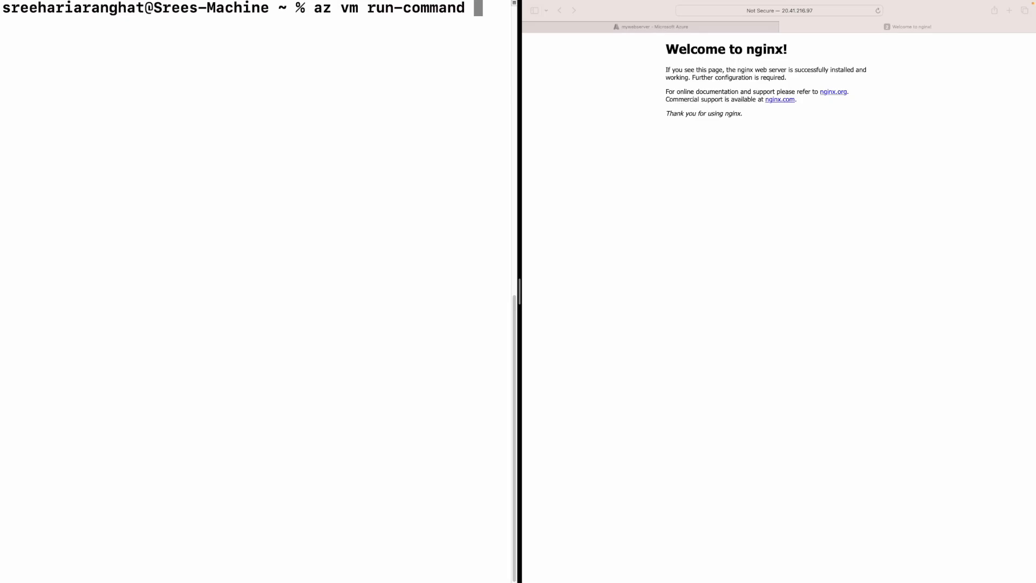
{"action": "type", "text": "invoke -g "}
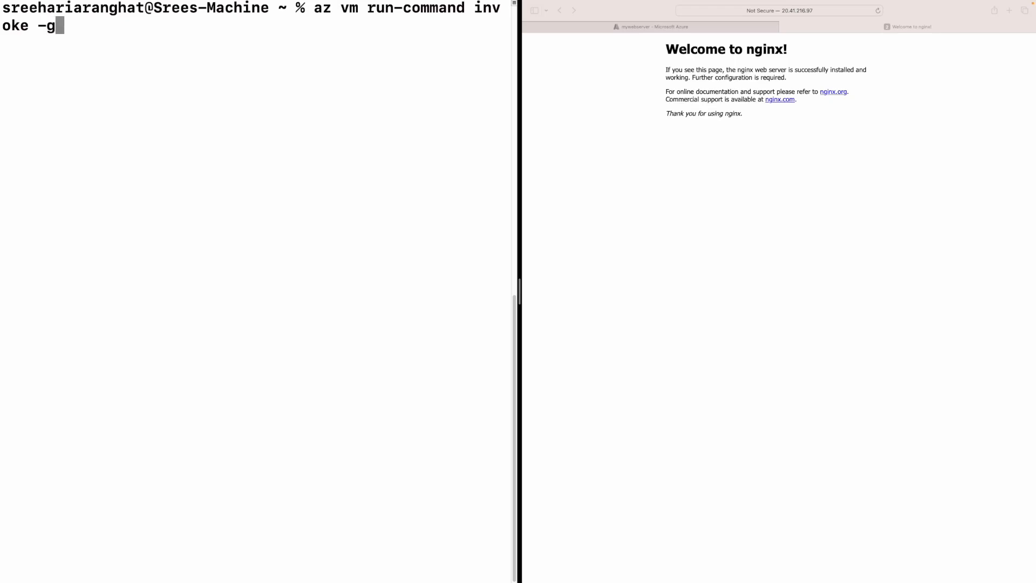
{"action": "type", "text": "demogroup"}
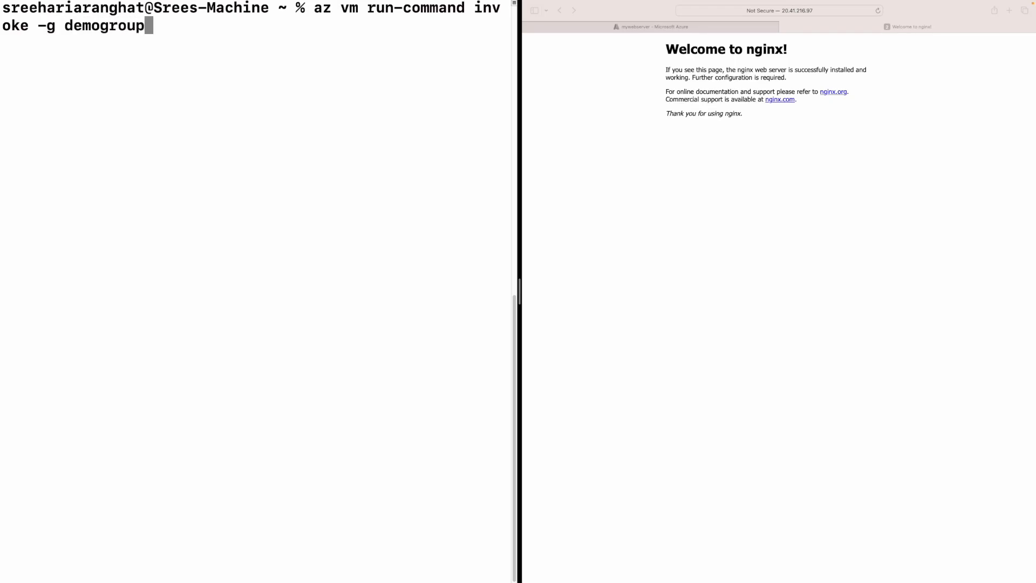
{"action": "type", "text": " -n mywebserver"}
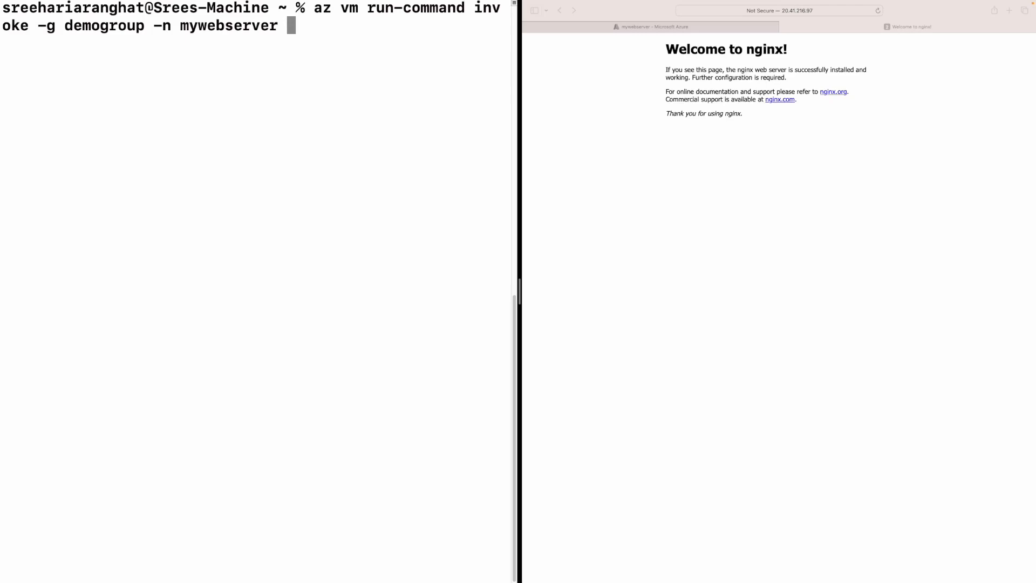
{"action": "type", "text": " --command-id"}
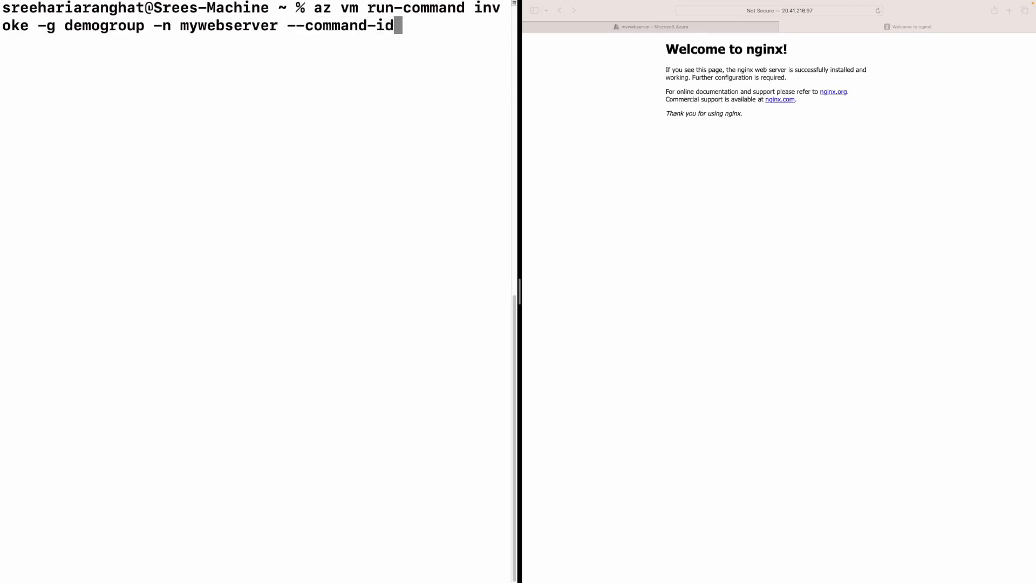
{"action": "type", "text": " RunShellScr"}
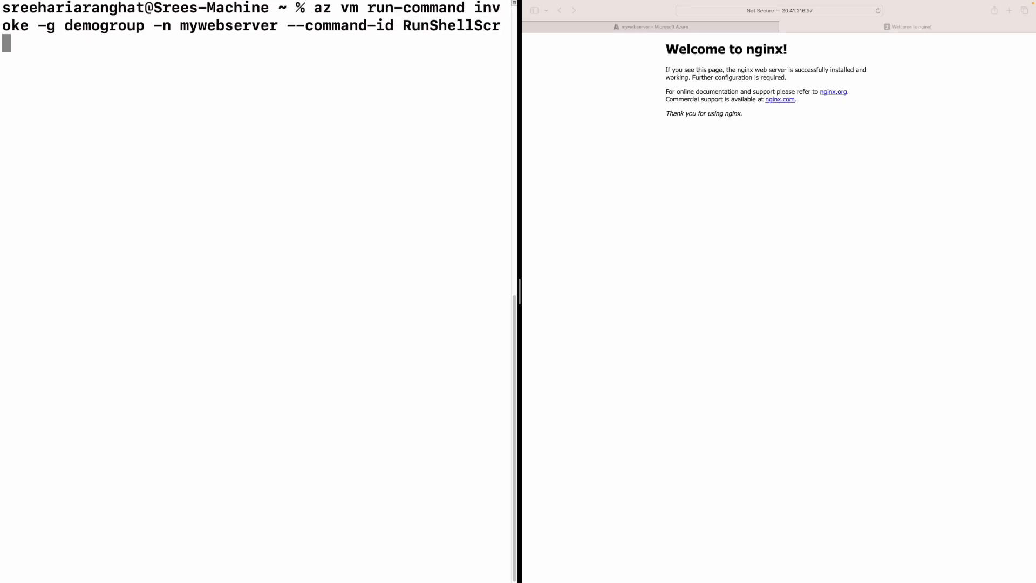
{"action": "type", "text": "ipts --scripts"}
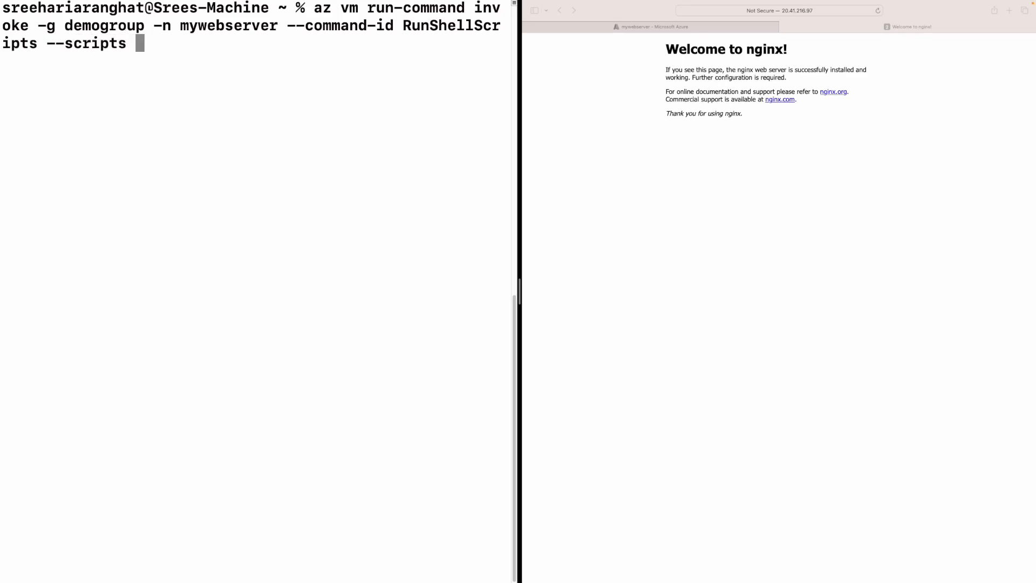
{"action": "type", "text": " \"sud"}
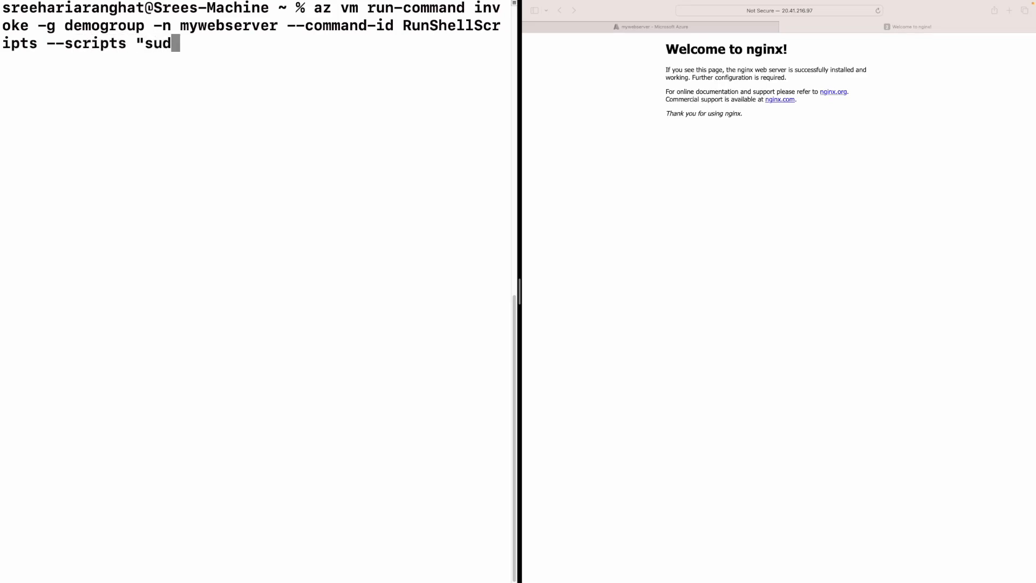
{"action": "type", "text": "o chmod"}
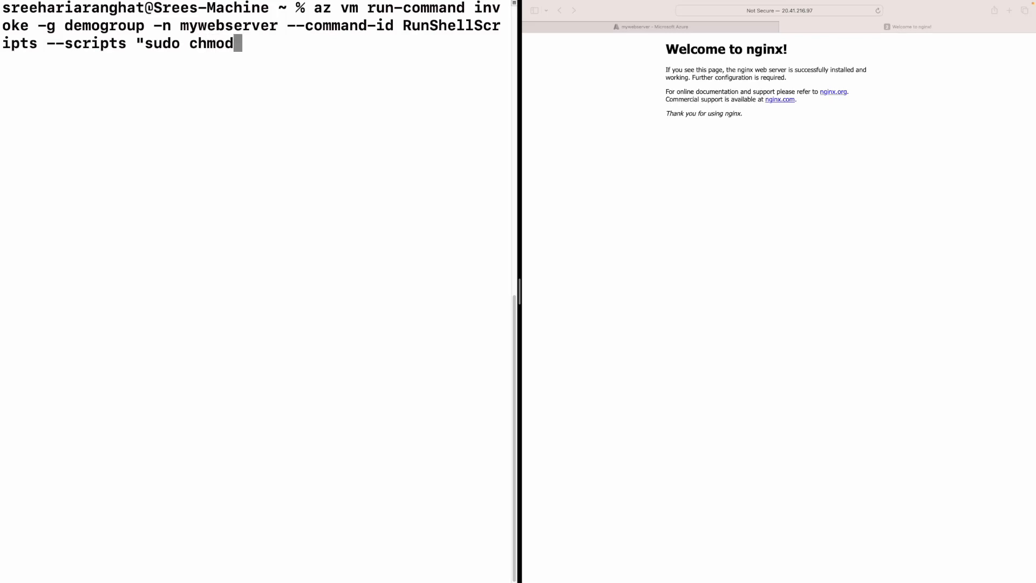
{"action": "type", "text": " a+rw"}
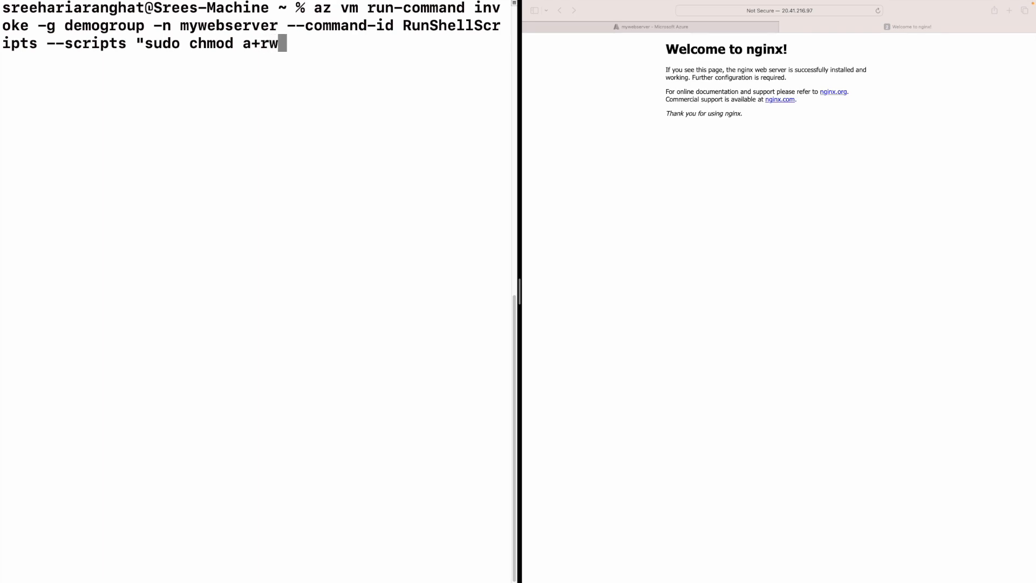
{"action": "type", "text": " /var/www"}
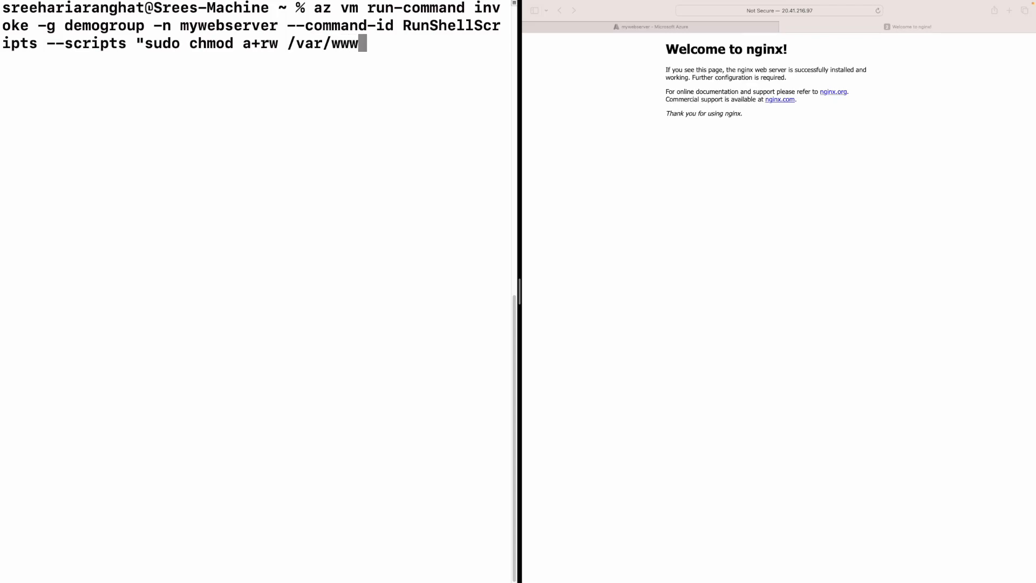
{"action": "type", "text": "/html\""}
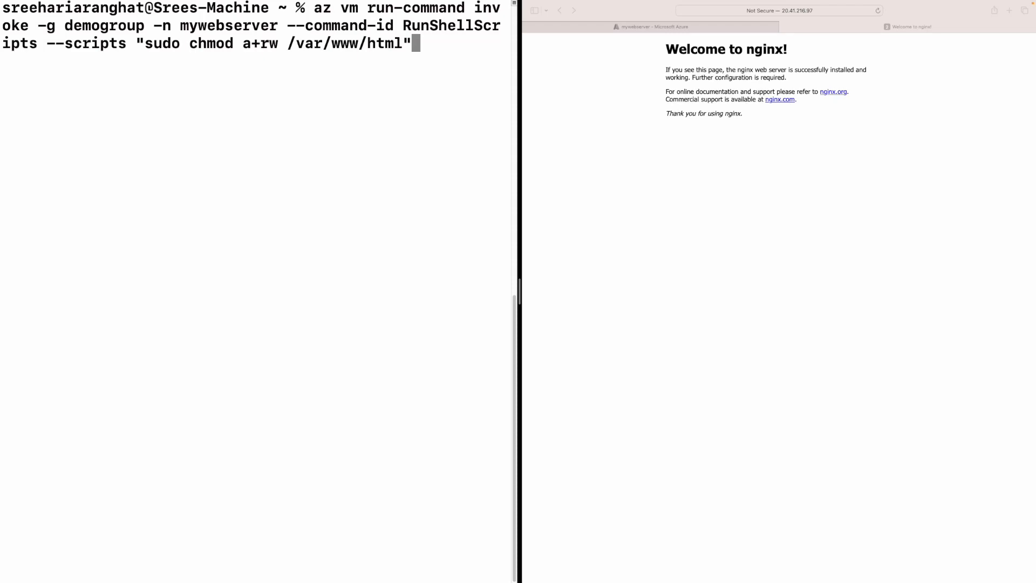
{"action": "left_click", "coordinate": [647, 100]}
{"action": "left_click_drag", "start_coordinate": [672, 48], "coordinate": [771, 114]}
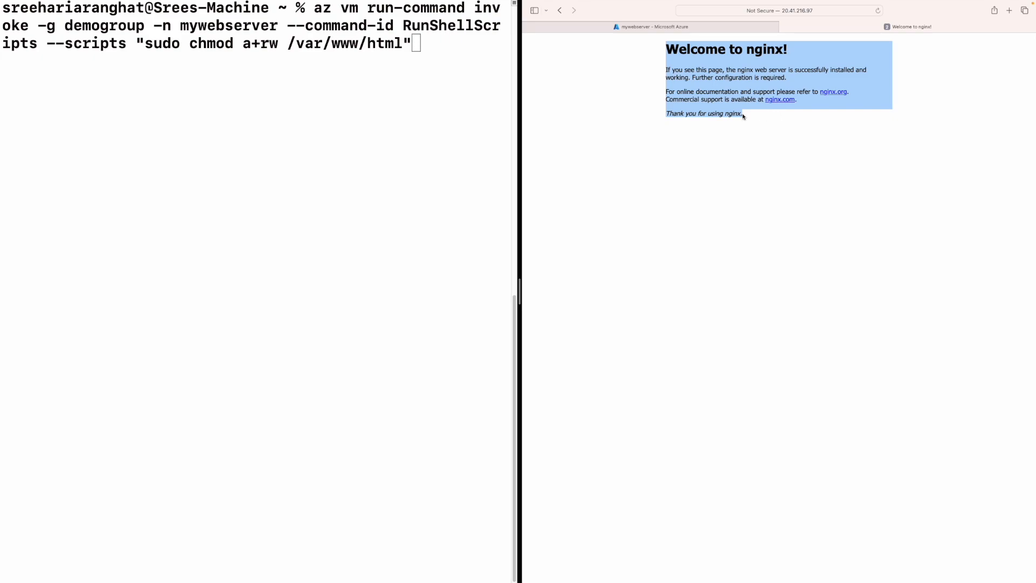
{"action": "left_click", "coordinate": [463, 59]}
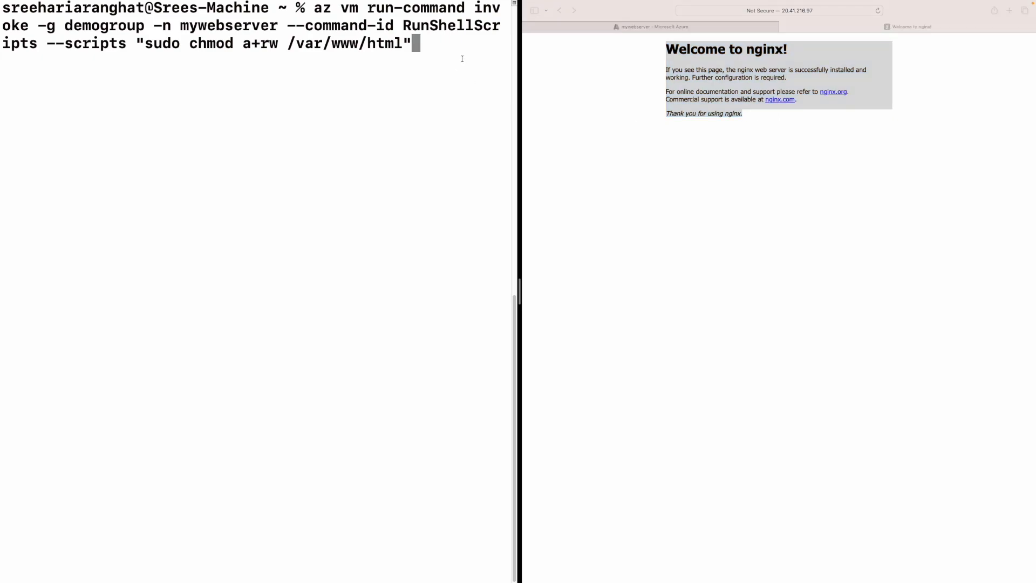
Run the chmod run-command on /var/www/html, correcting the script id to RunShellScript after the NotFound error.
{"action": "key", "text": "Return"}
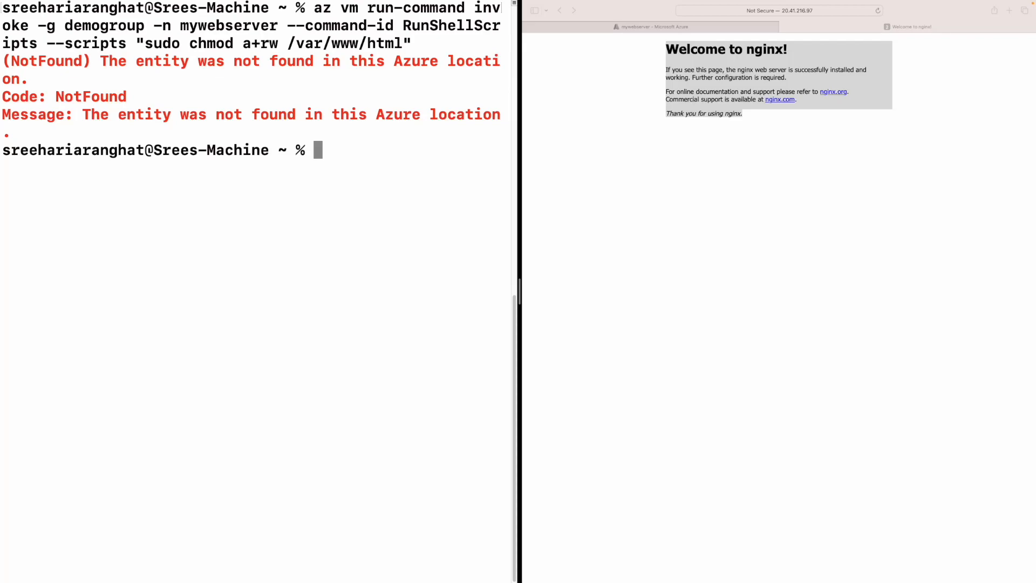
{"action": "key", "text": "Up"}
{"action": "key", "text": "Left"}
{"action": "key", "text": "Left"}
{"action": "key", "text": "Left"}
{"action": "key", "text": "Left"}
{"action": "key", "text": "Left"}
{"action": "key", "text": "Left"}
{"action": "key", "text": "Left"}
{"action": "key", "text": "Left"}
{"action": "key", "text": "Left"}
{"action": "key", "text": "Left"}
{"action": "key", "text": "Left"}
{"action": "key", "text": "Left"}
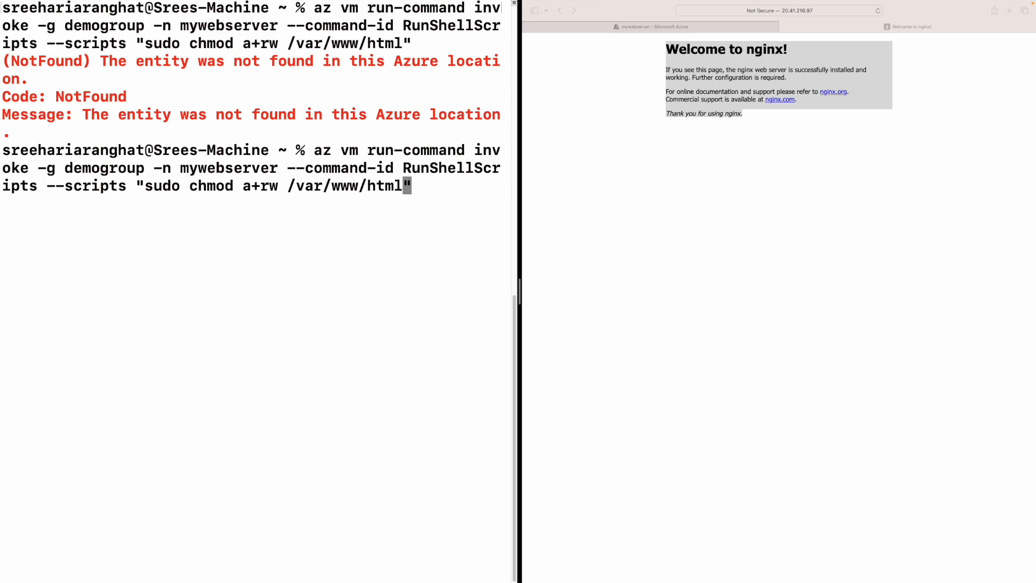
{"action": "key", "text": "Left"}
{"action": "key", "text": "Left"}
{"action": "key", "text": "Left"}
{"action": "key", "text": "Left"}
{"action": "key", "text": "Left"}
{"action": "key", "text": "Left"}
{"action": "key", "text": "Left"}
{"action": "key", "text": "Left"}
{"action": "key", "text": "Left"}
{"action": "key", "text": "Left"}
{"action": "key", "text": "Left"}
{"action": "key", "text": "Left"}
{"action": "key", "text": "Left"}
{"action": "key", "text": "Left"}
{"action": "key", "text": "Left"}
{"action": "key", "text": "Left"}
{"action": "key", "text": "Left"}
{"action": "key", "text": "Left"}
{"action": "key", "text": "Left"}
{"action": "key", "text": "Left"}
{"action": "key", "text": "Left"}
{"action": "key", "text": "Left"}
{"action": "key", "text": "Left"}
{"action": "key", "text": "Left"}
{"action": "key", "text": "Left"}
{"action": "key", "text": "Left"}
{"action": "key", "text": "BackSpace"}
{"action": "key", "text": "Return"}
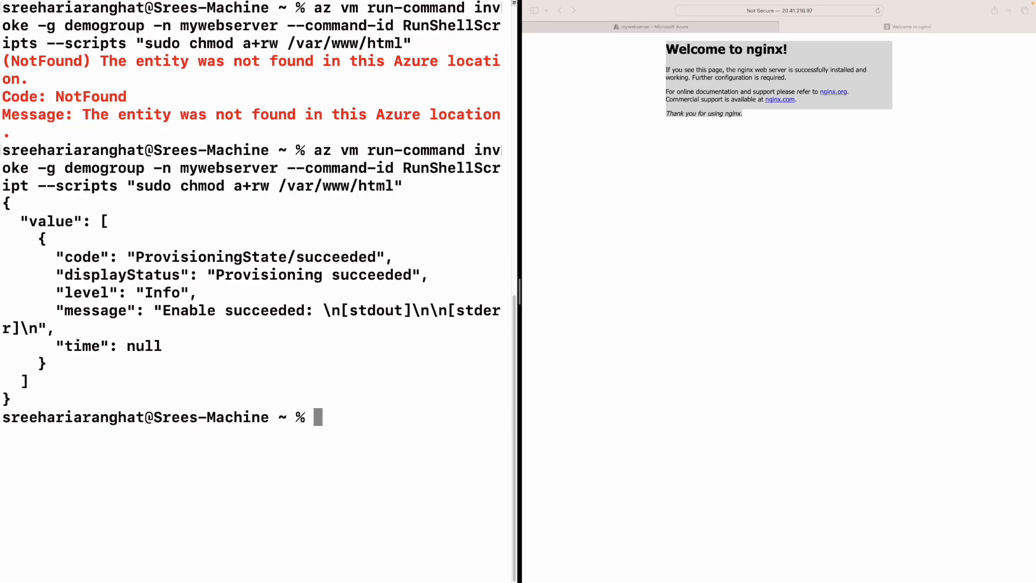
{"action": "key", "text": "ctrl+Right"}
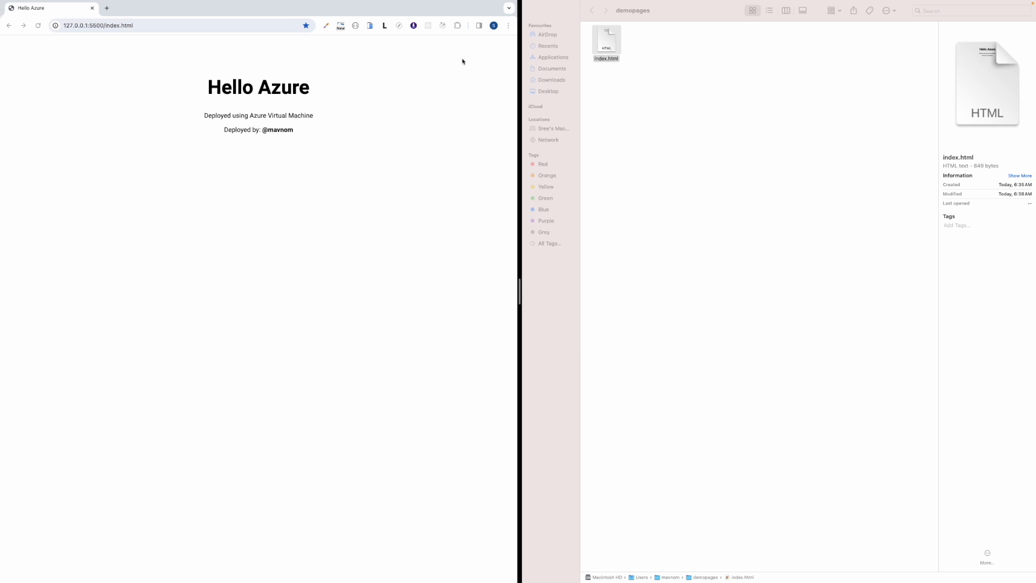
Copy the demopages folder's full pathname from Finder's path bar and begin an scp command in Terminal.
{"action": "right_click", "coordinate": [703, 578]}
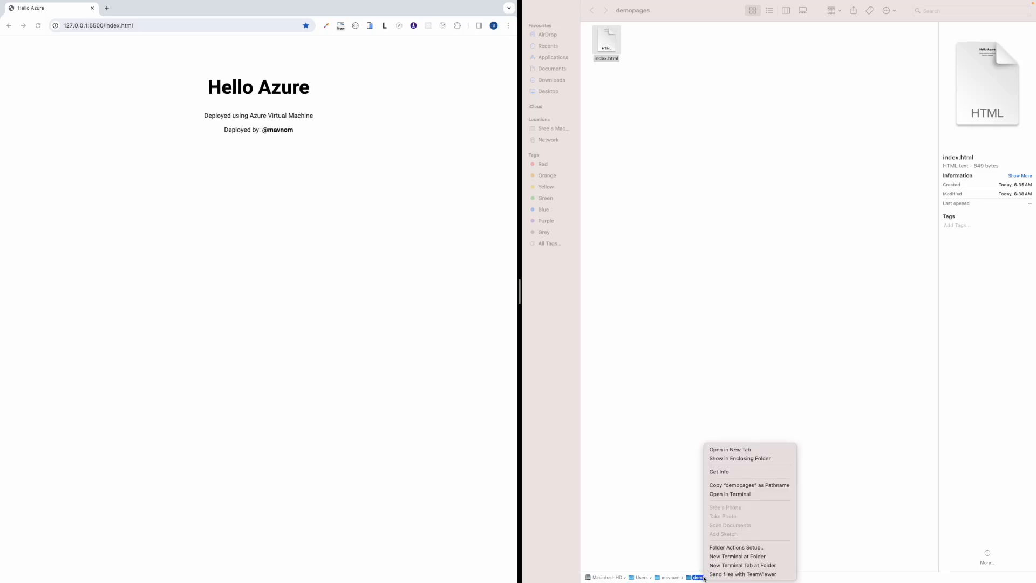
{"action": "left_click", "coordinate": [733, 488]}
{"action": "key", "text": "ctrl+Left"}
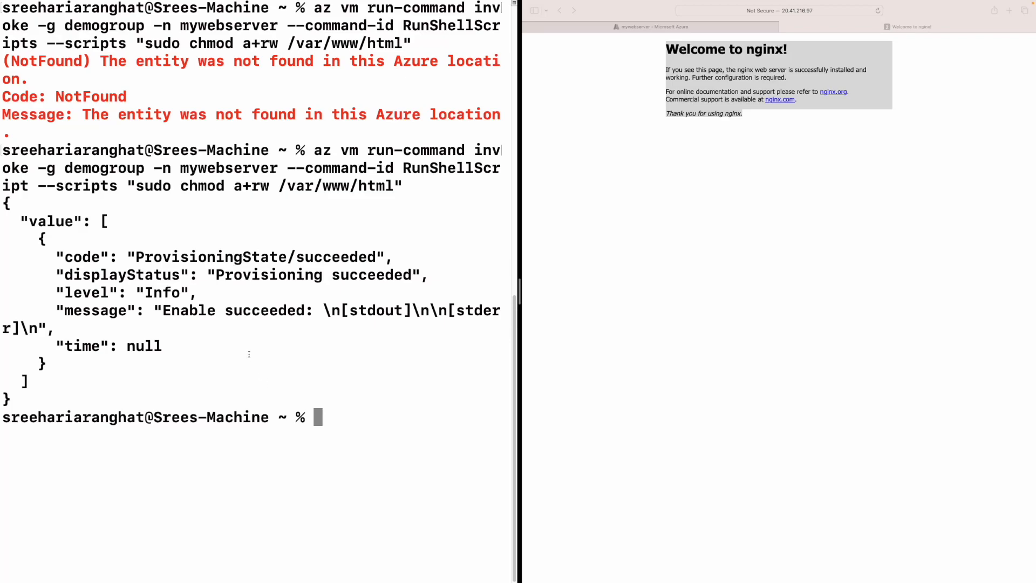
{"action": "type", "text": "scp"}
{"action": "right_click", "coordinate": [392, 421]}
{"action": "left_click", "coordinate": [402, 434]}
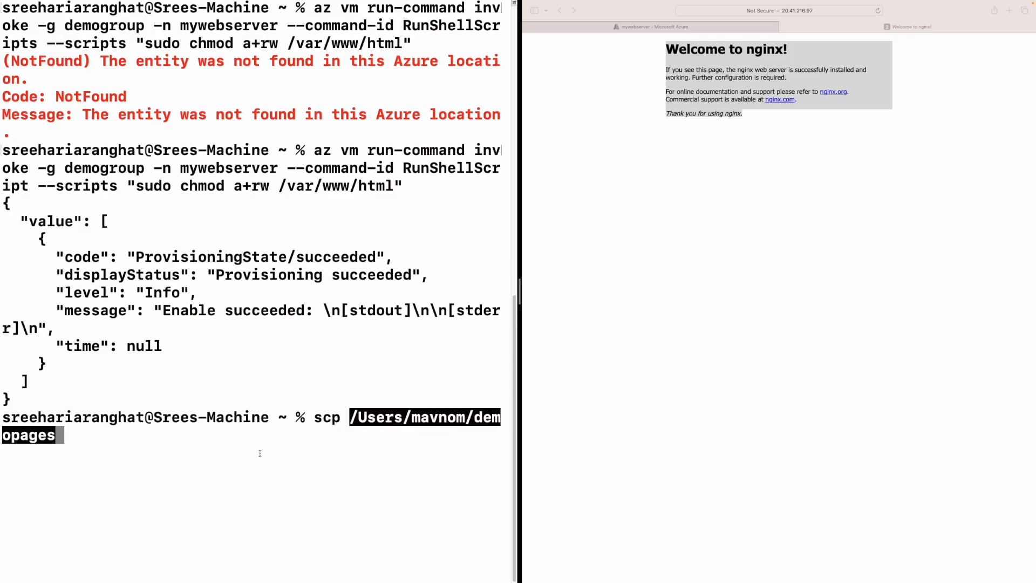
{"action": "type", "text": "/in"}
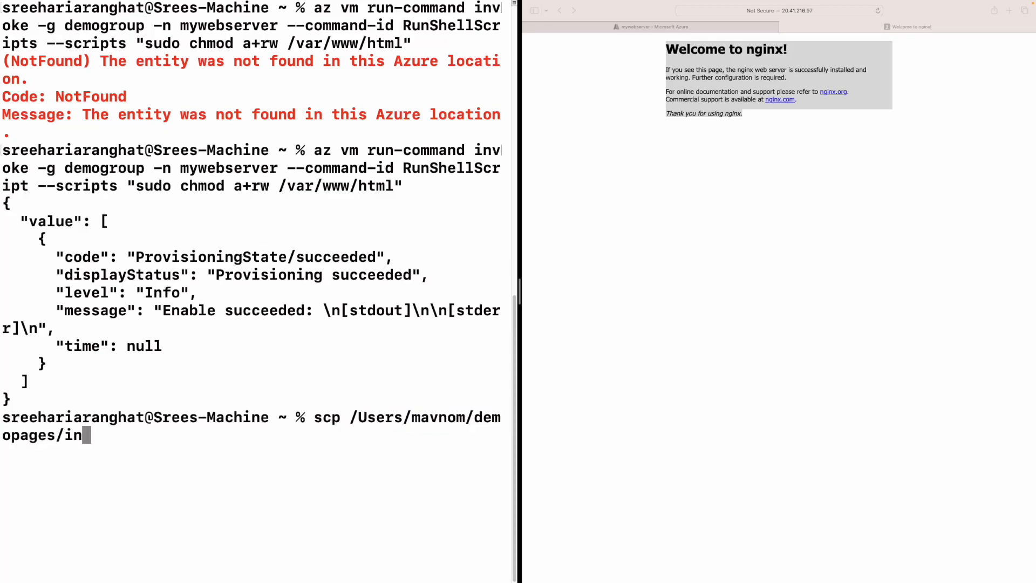
{"action": "type", "text": "dex.html "}
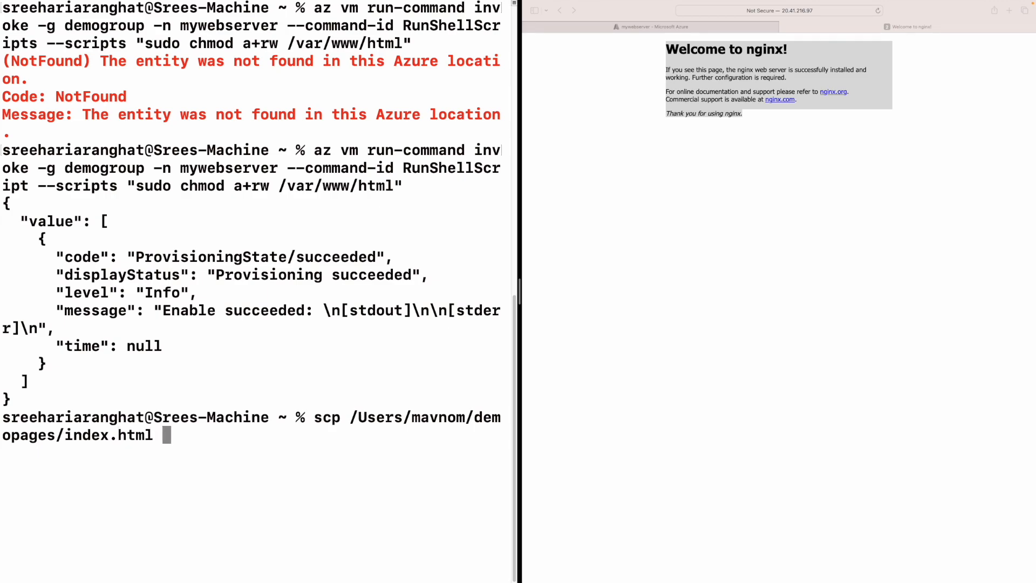
{"action": "type", "text": "rootuser@"}
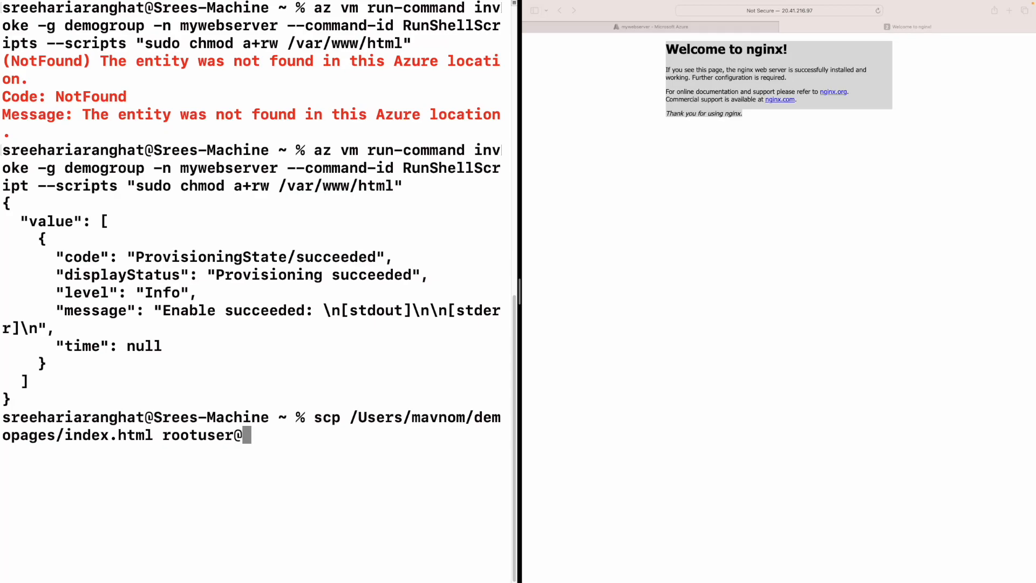
{"action": "type", "text": "20.41."}
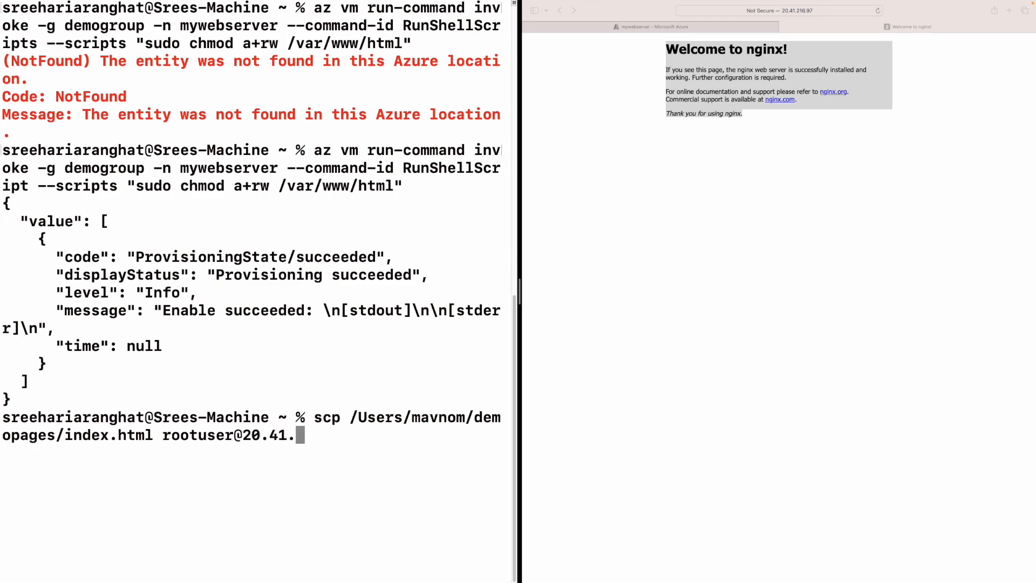
{"action": "type", "text": "216.97:"}
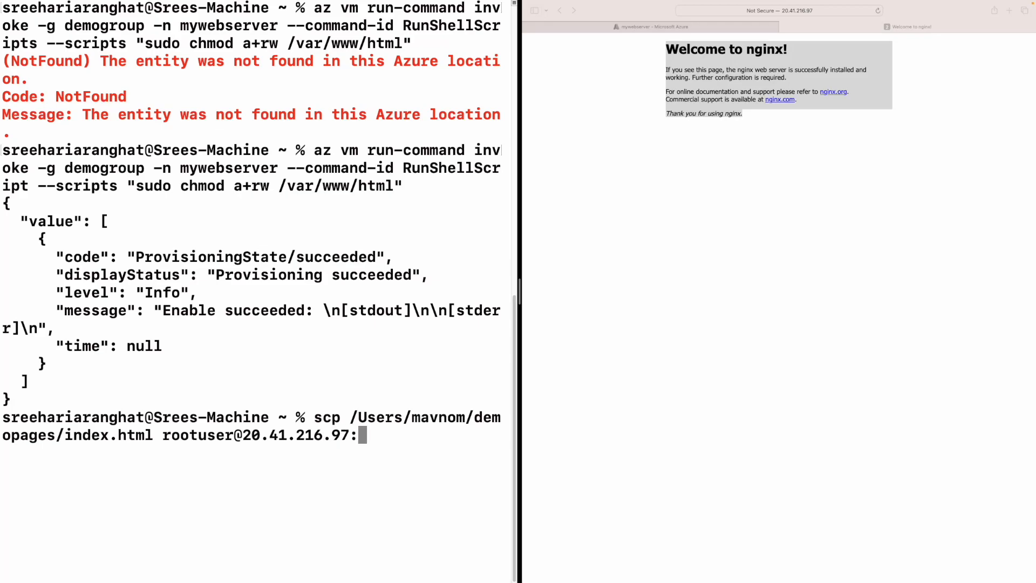
{"action": "type", "text": "/var/www/"}
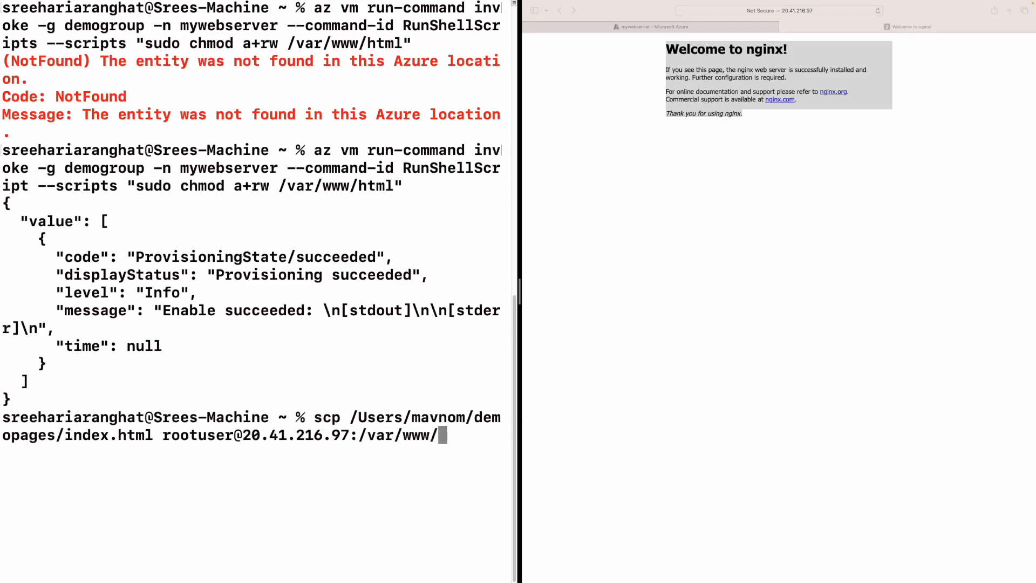
{"action": "type", "text": "html/i"}
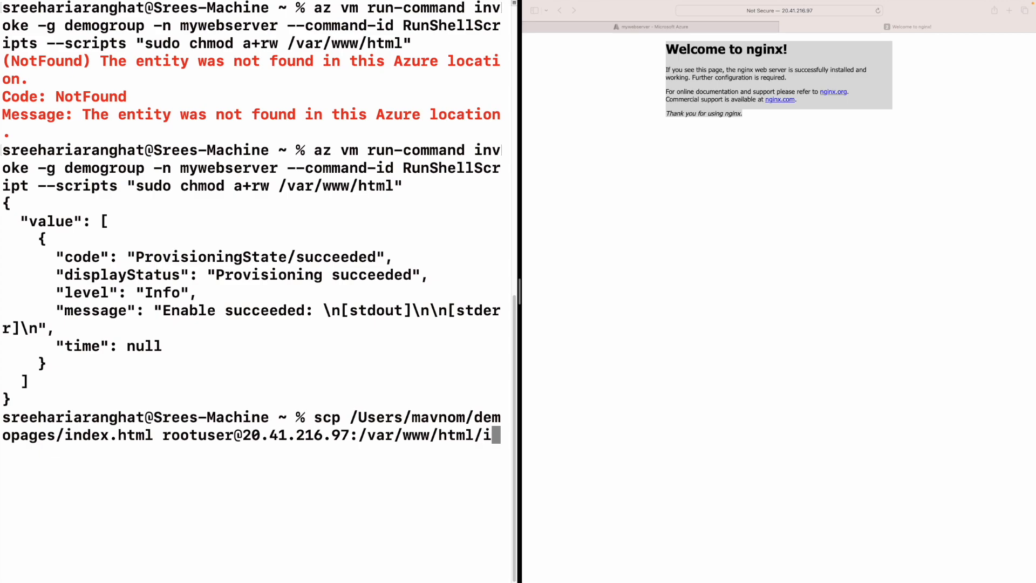
{"action": "type", "text": "ndex.html"}
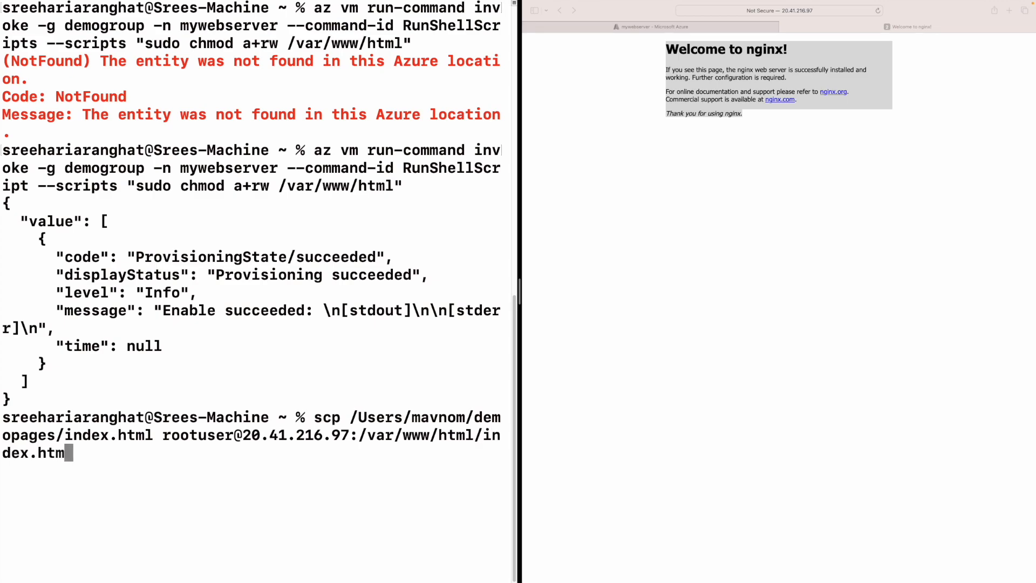
{"action": "key", "text": "Return"}
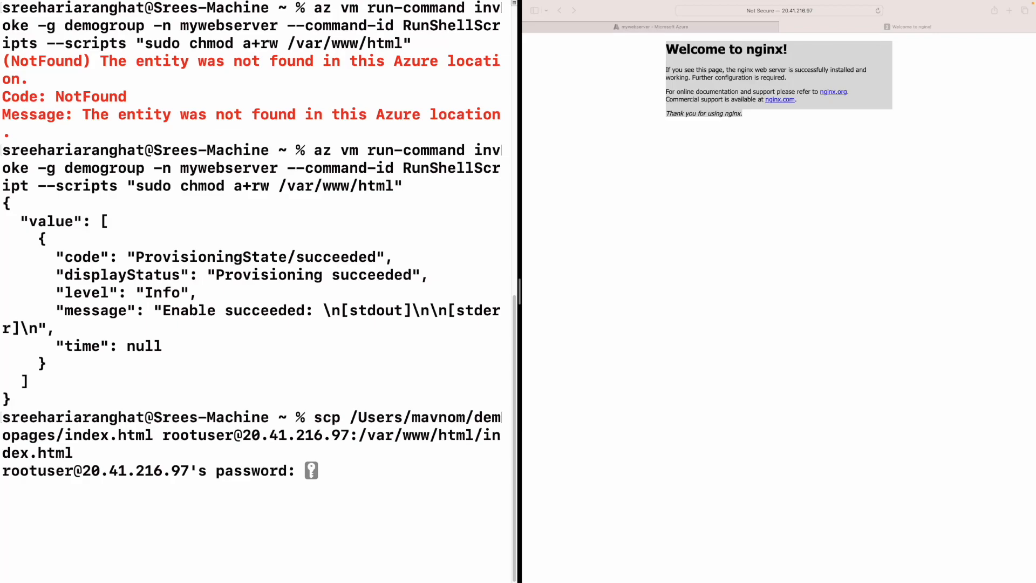
{"action": "key", "text": "Return"}
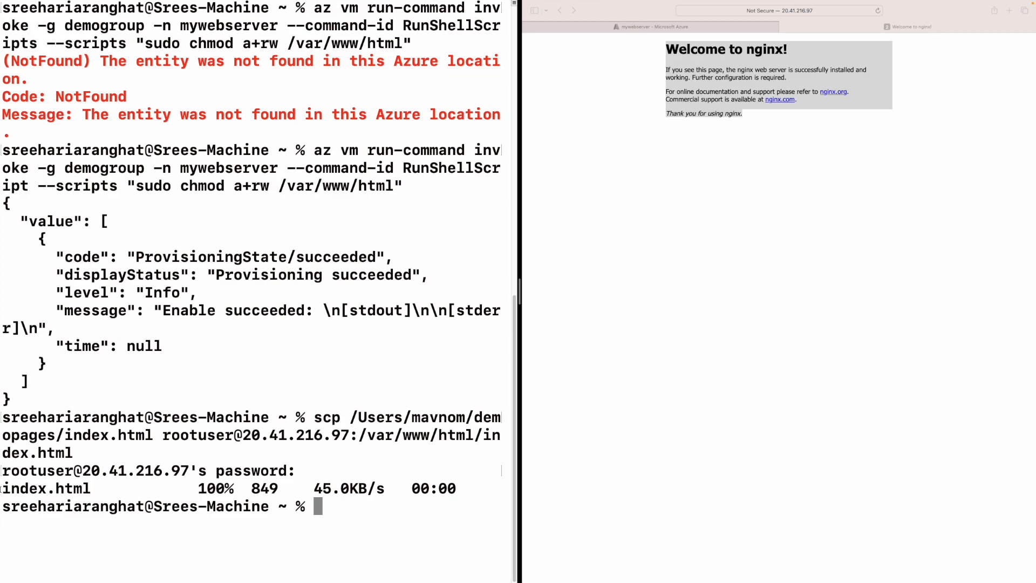
{"action": "left_click_drag", "start_coordinate": [1, 488], "coordinate": [462, 495]}
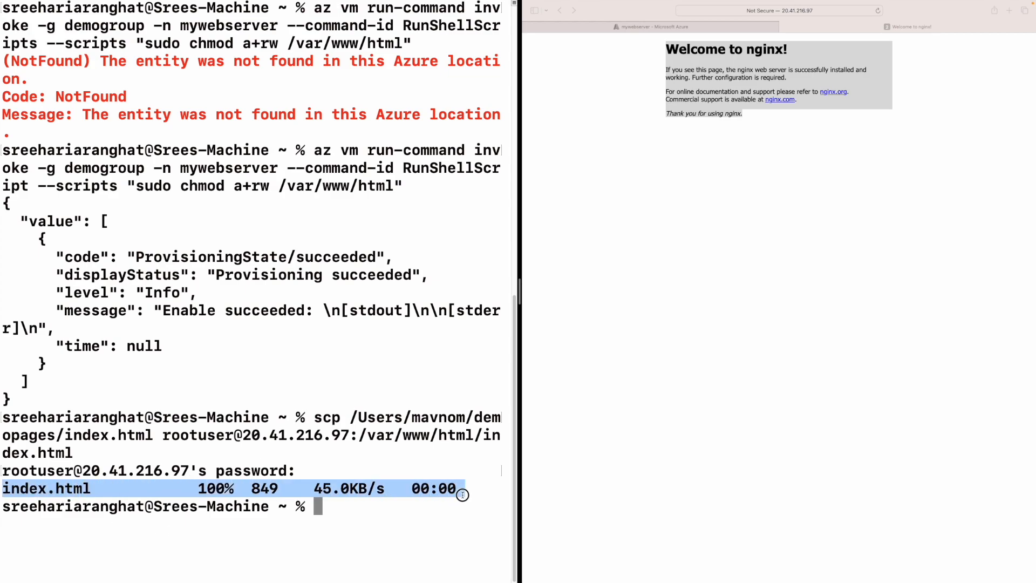
Reload the Safari page for the VM so it picks up the uploaded index.html.
{"action": "left_click", "coordinate": [647, 183]}
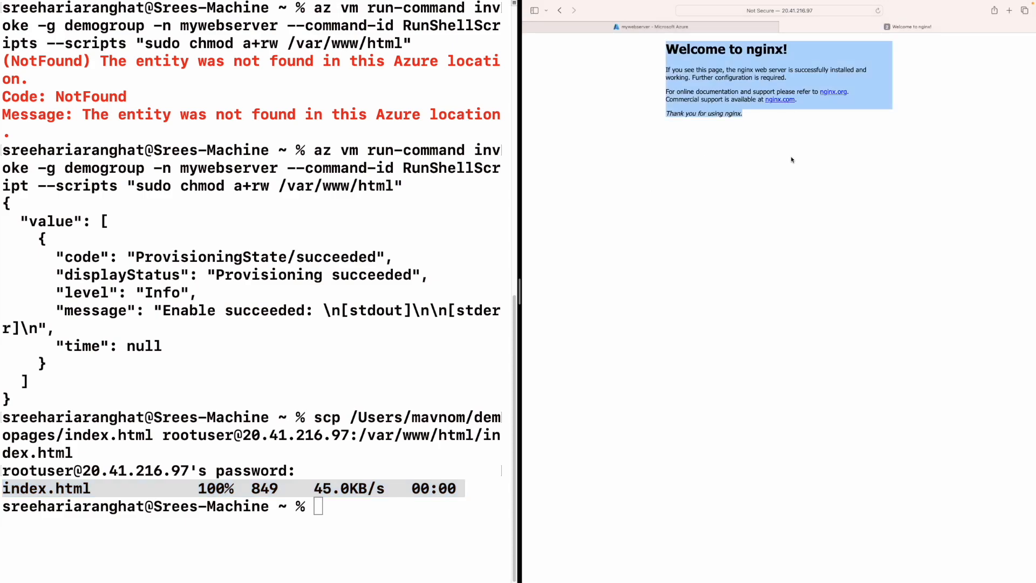
{"action": "left_click", "coordinate": [782, 191]}
{"action": "left_click", "coordinate": [878, 20]}
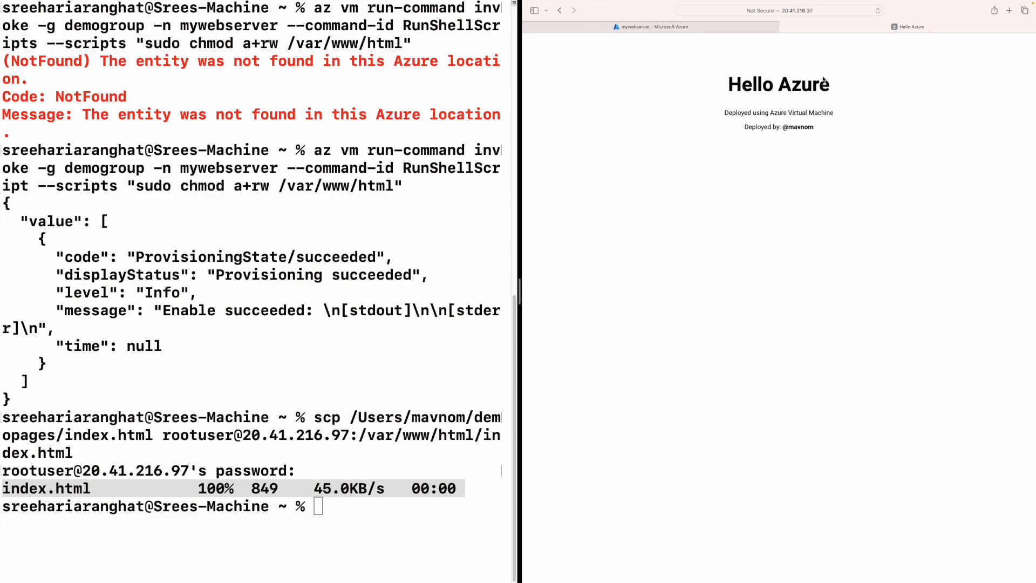
Confirm the address is 20.41.216.97 and the page shows the Hello Azure message.
{"action": "left_click", "coordinate": [811, 11]}
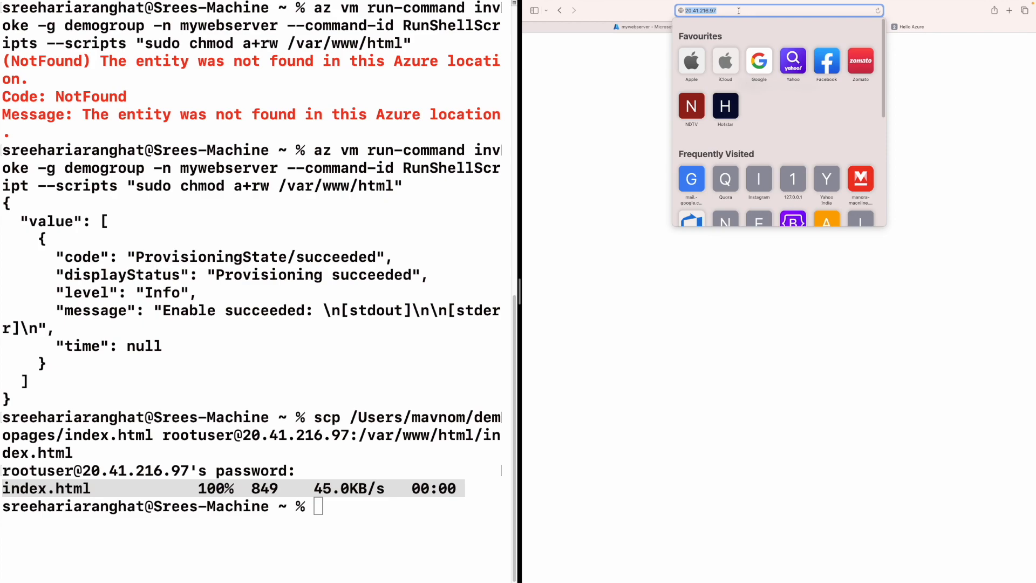
{"action": "left_click", "coordinate": [617, 89]}
{"action": "left_click_drag", "start_coordinate": [836, 84], "coordinate": [821, 132]}
{"action": "left_click", "coordinate": [716, 110]}
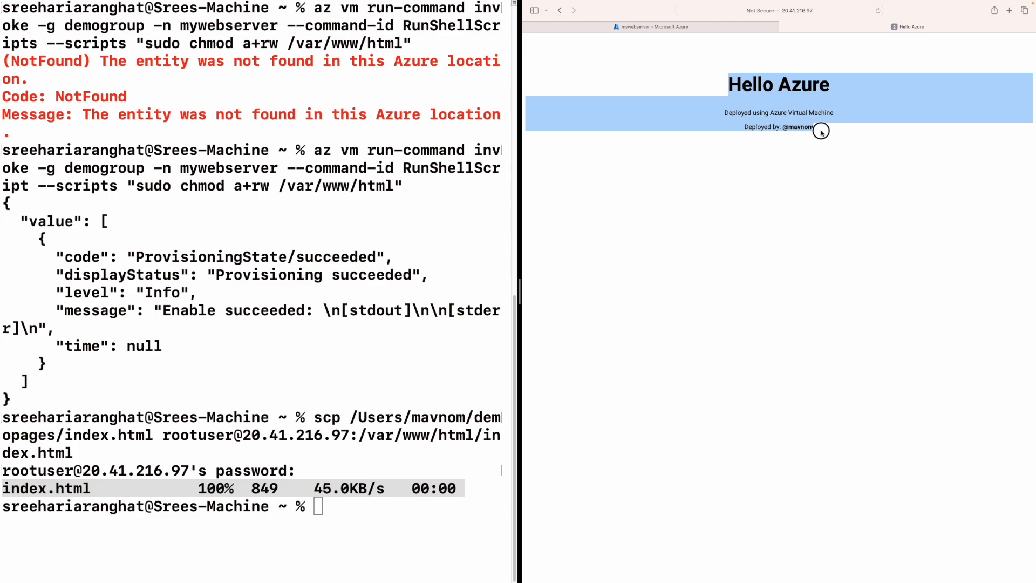
{"action": "left_click_drag", "start_coordinate": [821, 132], "coordinate": [821, 132]}
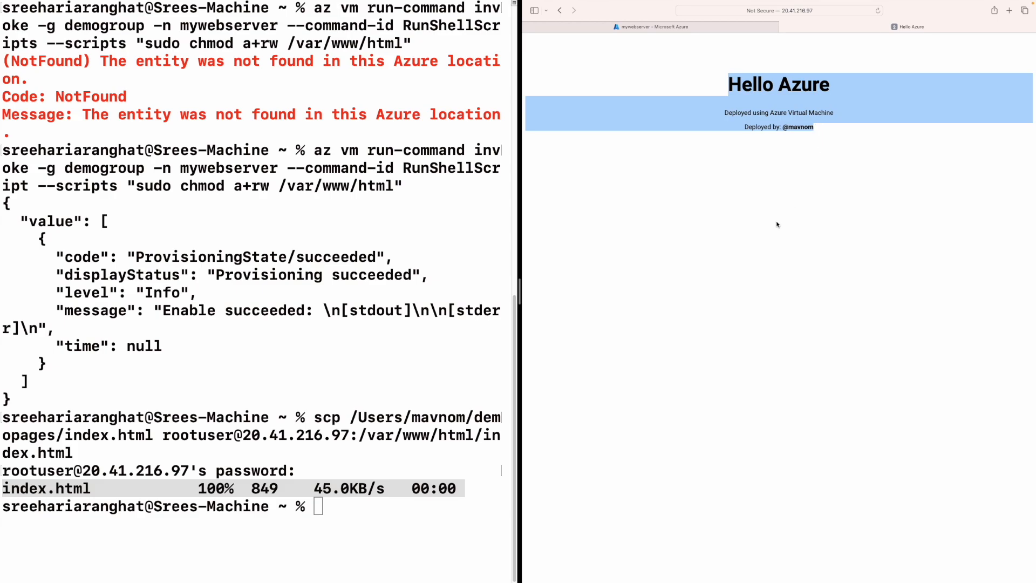
{"action": "left_click", "coordinate": [713, 251]}
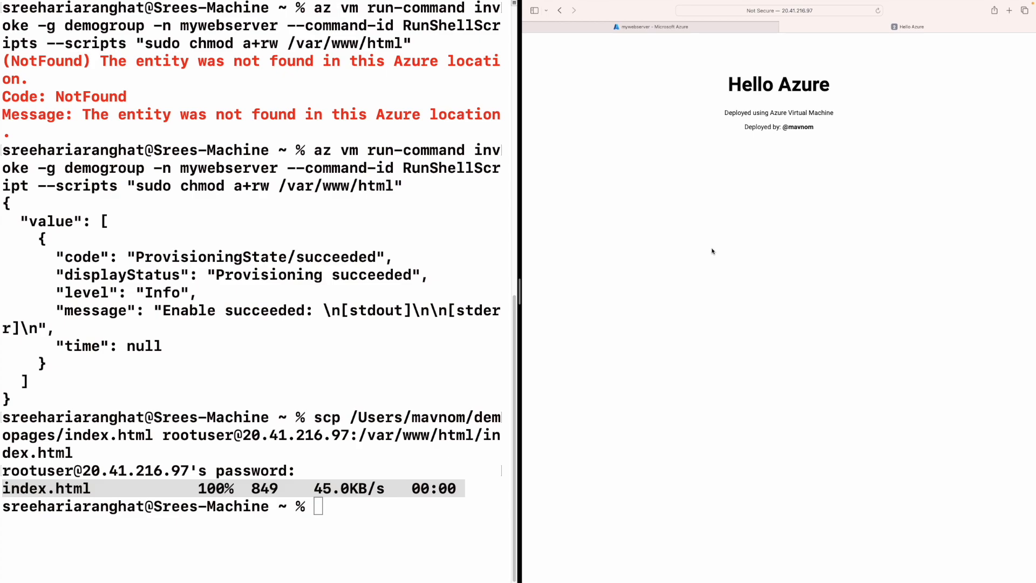